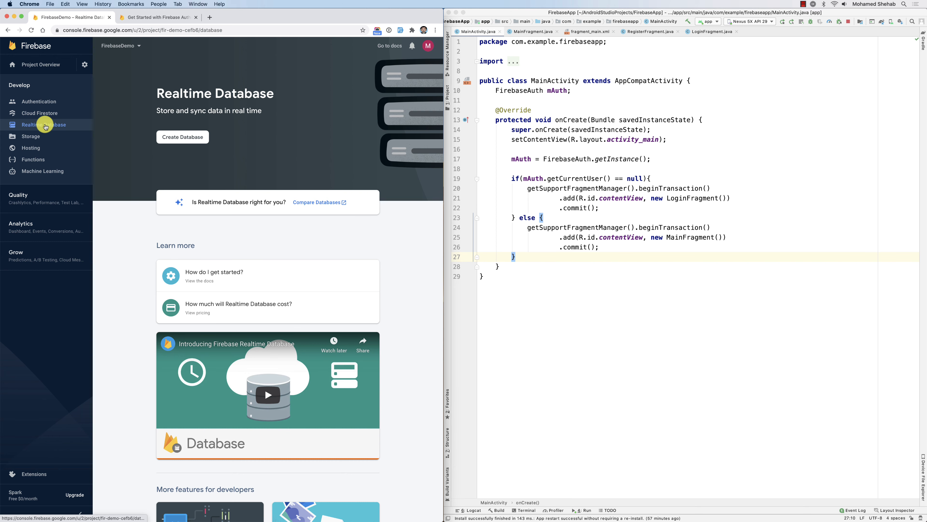
# Open Cloud Firestore from the Develop sidebar and begin creating a database.
pyautogui.click(22, 115)
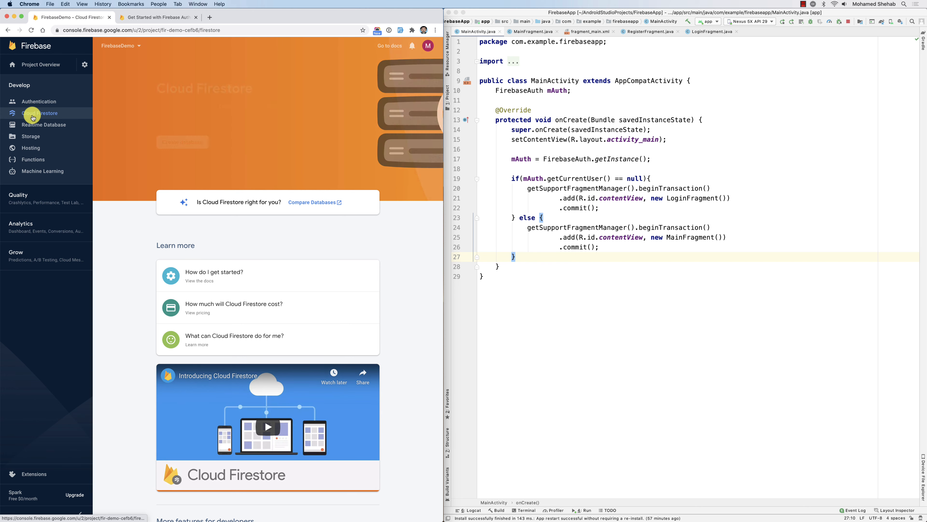
pyautogui.click(183, 142)
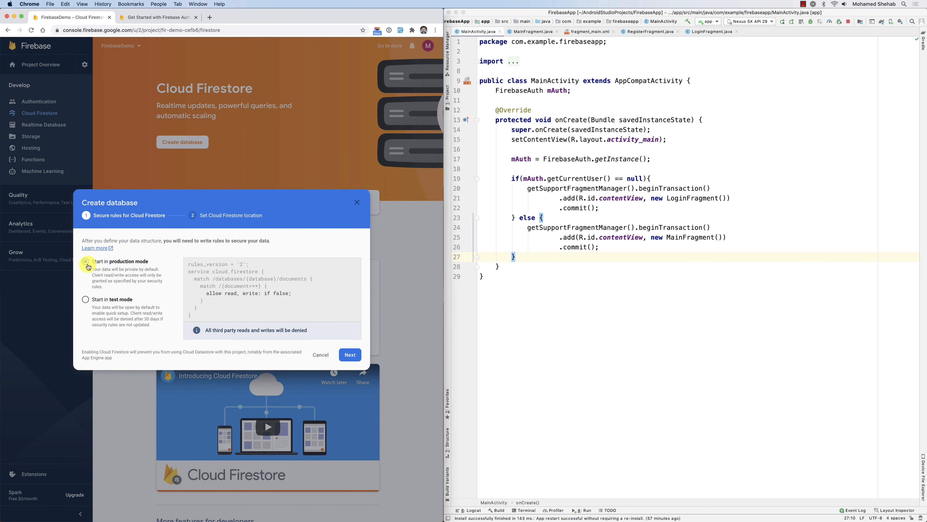
# Choose test-mode security rules and enable Firestore at the nam5 (us-central) location.
pyautogui.click(86, 300)
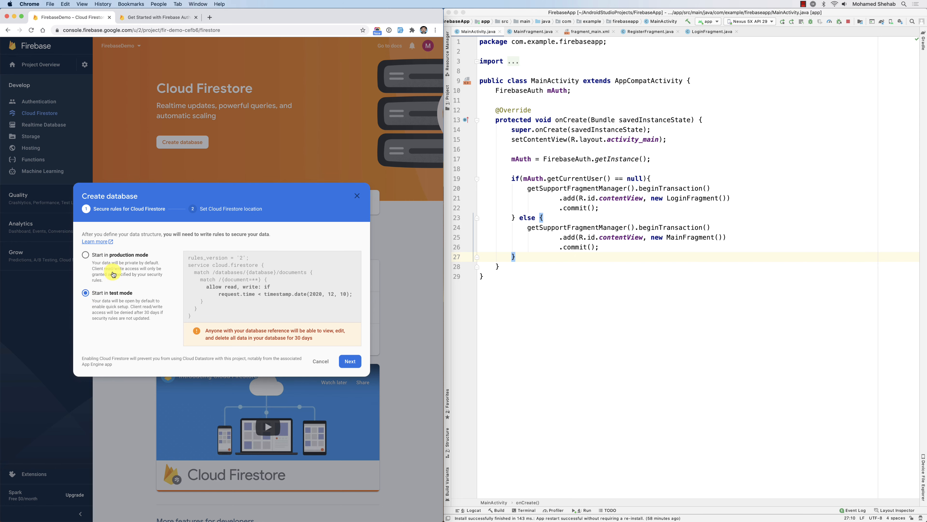
pyautogui.click(86, 255)
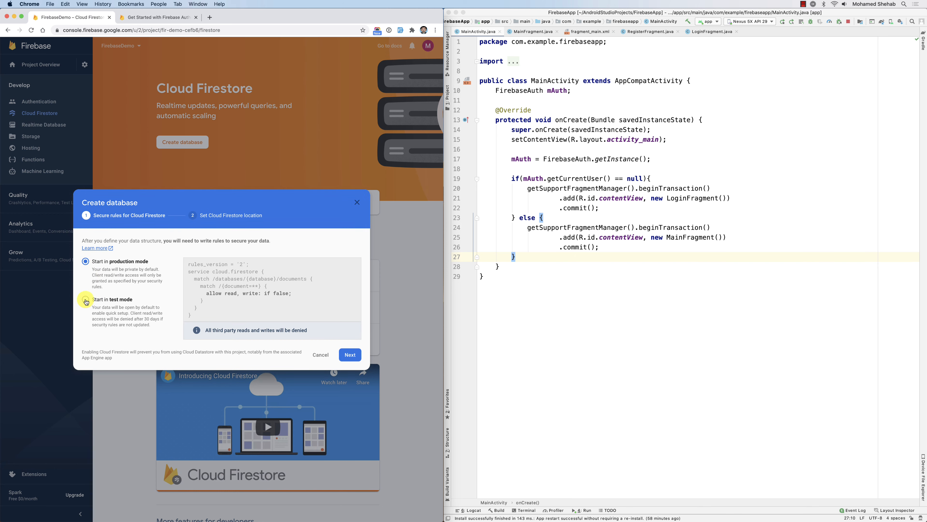
pyautogui.click(86, 301)
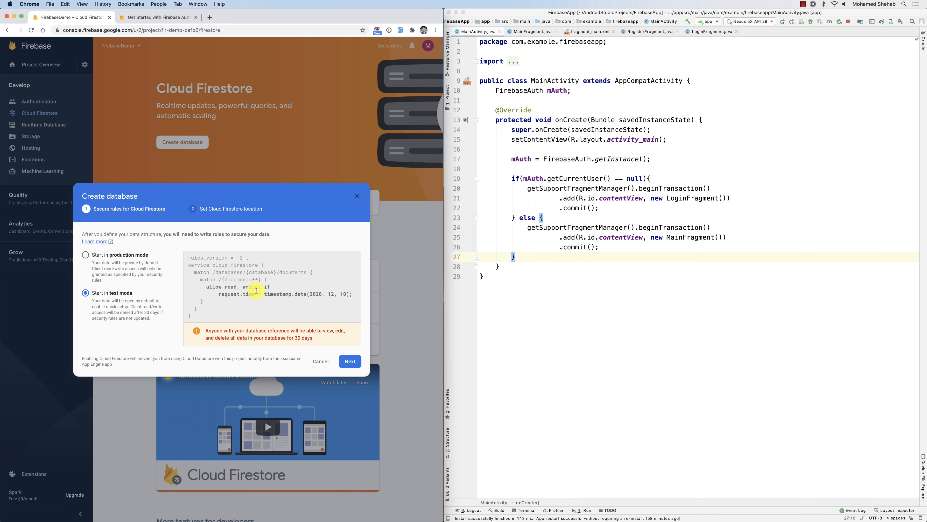
pyautogui.click(351, 360)
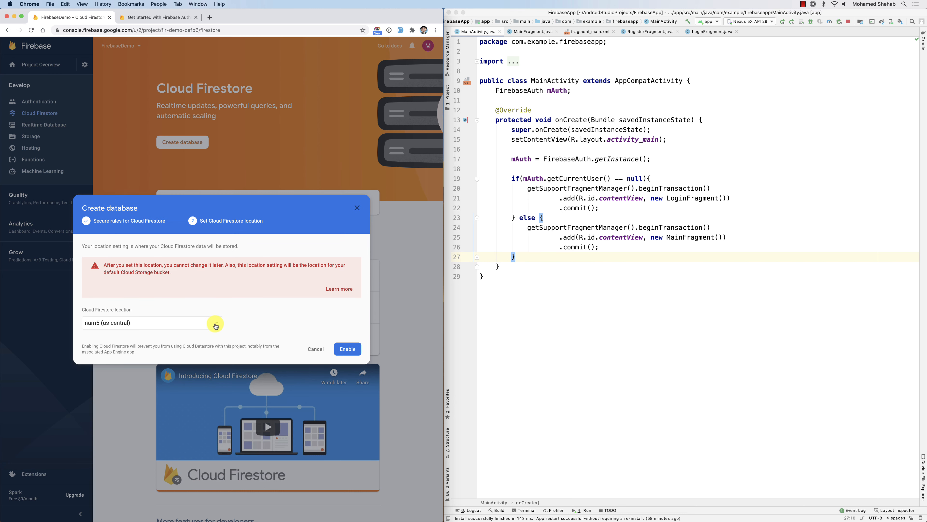
pyautogui.click(347, 349)
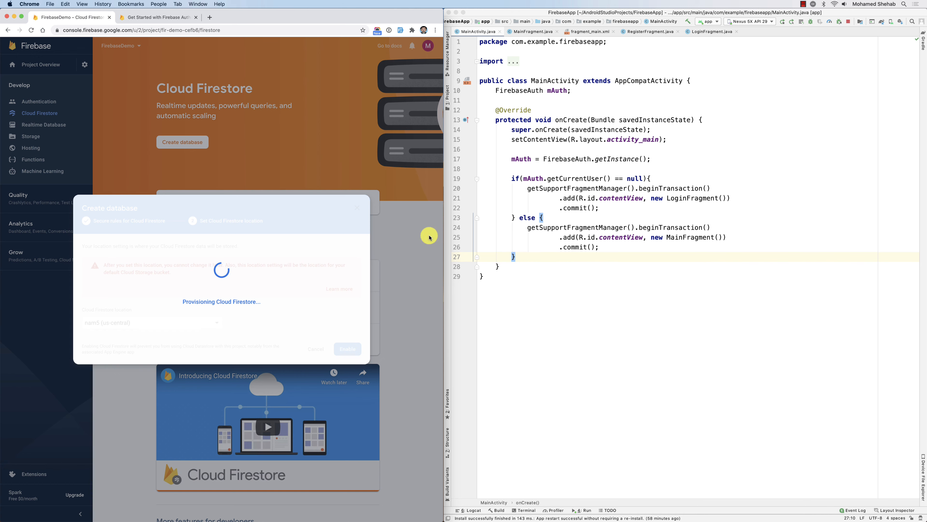
pyautogui.click(447, 98)
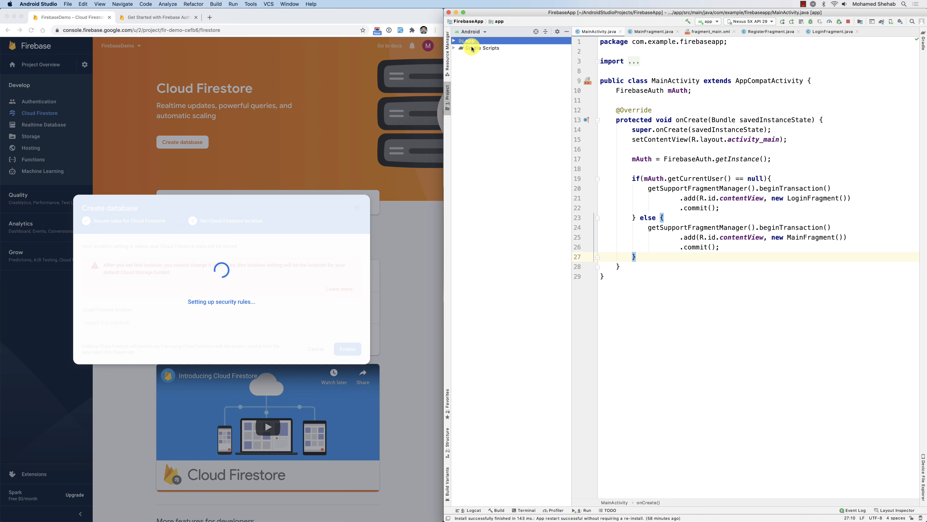
# Open build.gradle (Module: app) in Android Studio and switch to the Firebase docs.
pyautogui.click(454, 48)
pyautogui.doubleClick(492, 63)
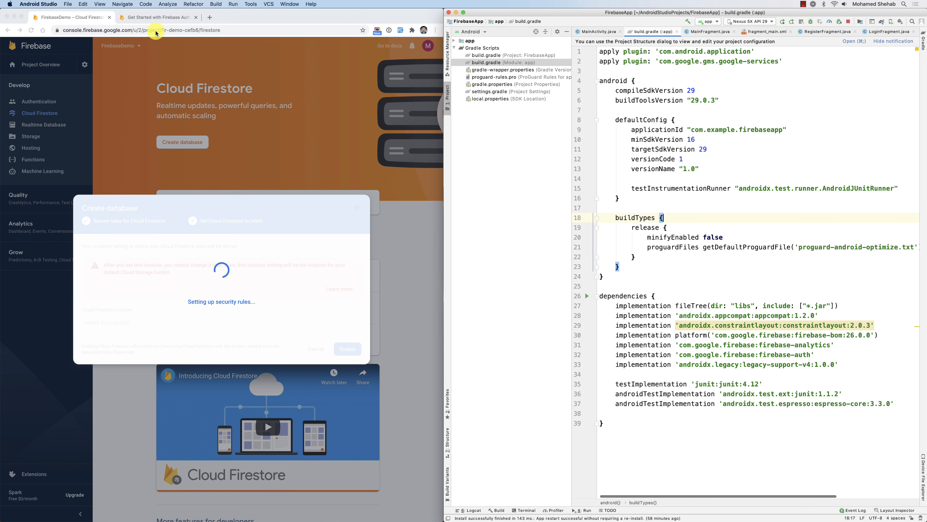
pyautogui.click(219, 155)
pyautogui.click(155, 19)
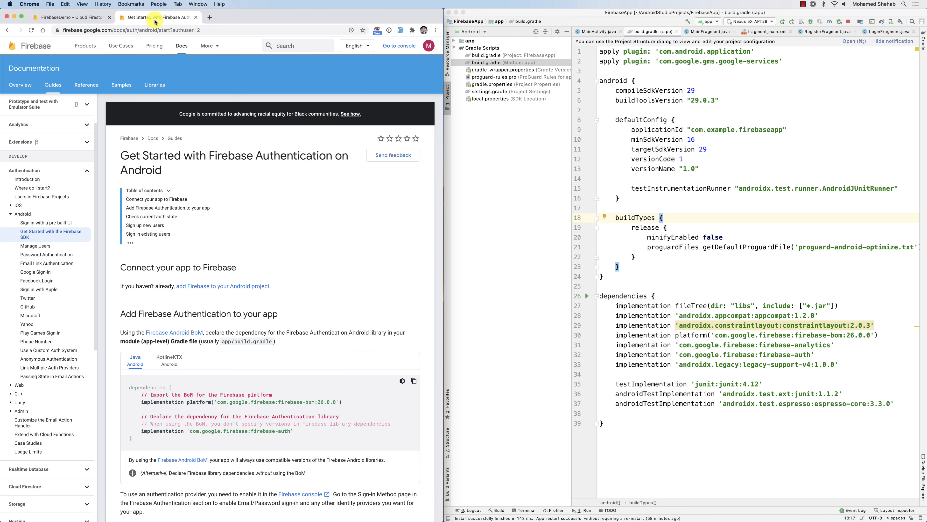
# Navigate to Cloud Firestore > Get started and scroll to the development environment setup.
pyautogui.click(10, 214)
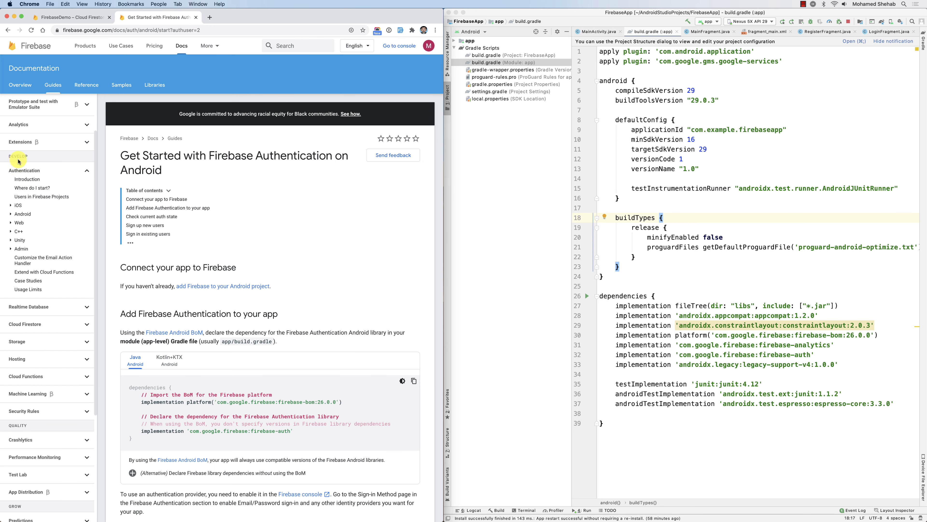
pyautogui.scroll(-5, 49, 267)
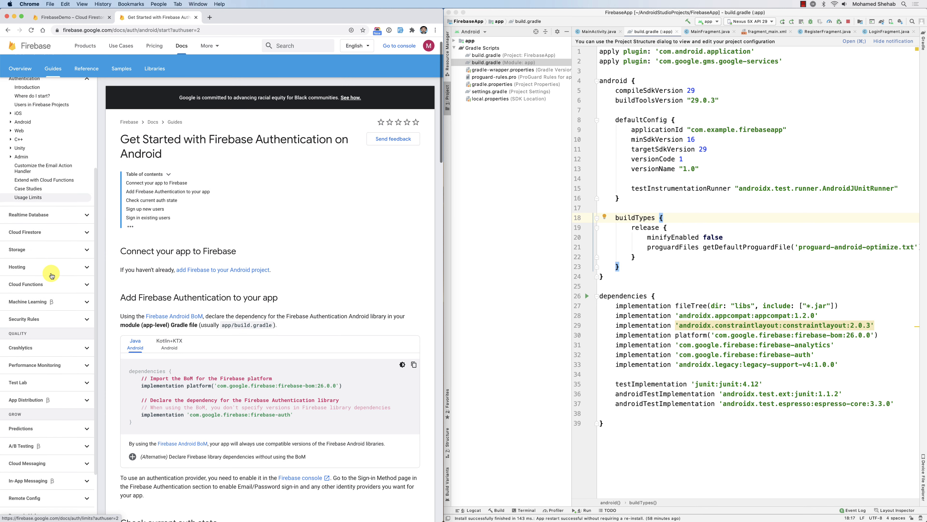
pyautogui.click(24, 234)
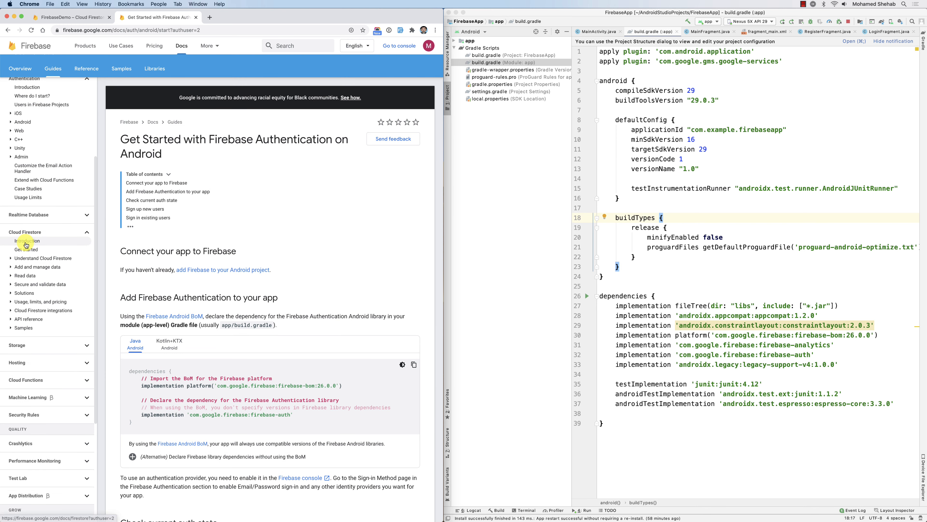
pyautogui.click(32, 242)
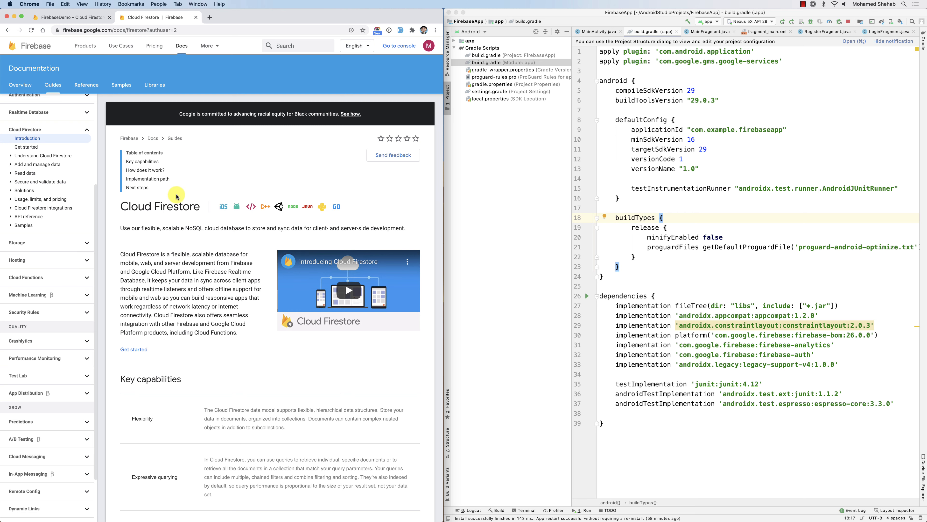
pyautogui.click(26, 147)
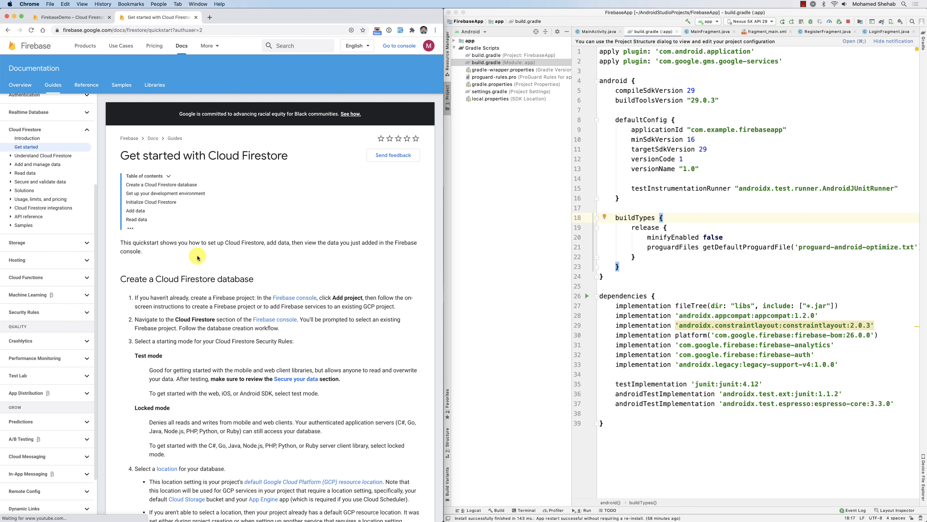
pyautogui.scroll(-10, 264, 342)
pyautogui.scroll(-7, 264, 342)
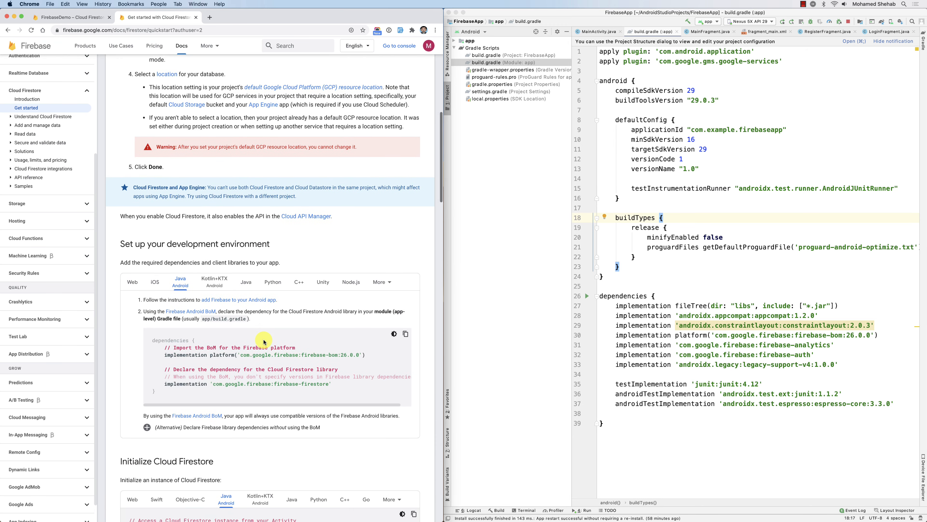
# Paste the firebase-firestore dependency below firebase-auth in build.gradle and sync Gradle.
pyautogui.click(184, 172)
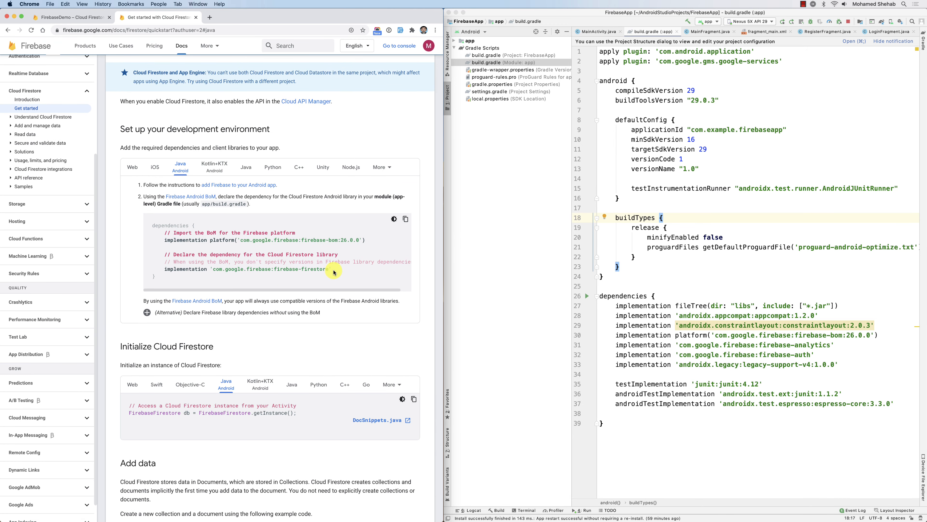
pyautogui.moveTo(333, 272); pyautogui.dragTo(165, 267)
pyautogui.press('super+c')
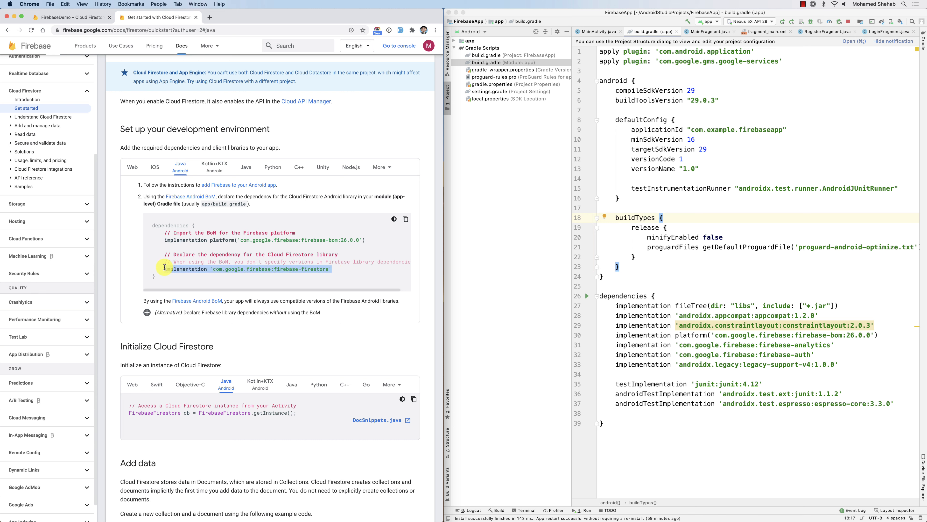
pyautogui.click(819, 414)
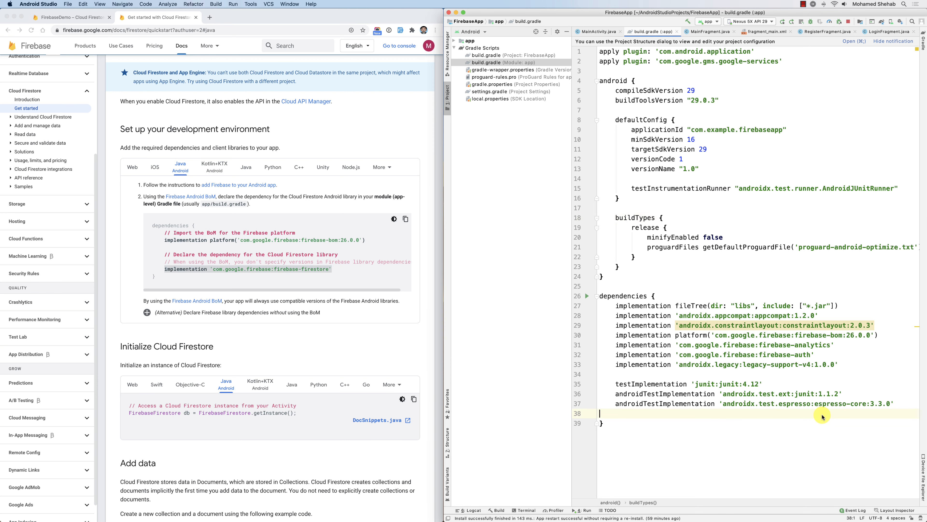
pyautogui.click(849, 360)
pyautogui.click(832, 355)
pyautogui.press('Return')
pyautogui.press('super+v')
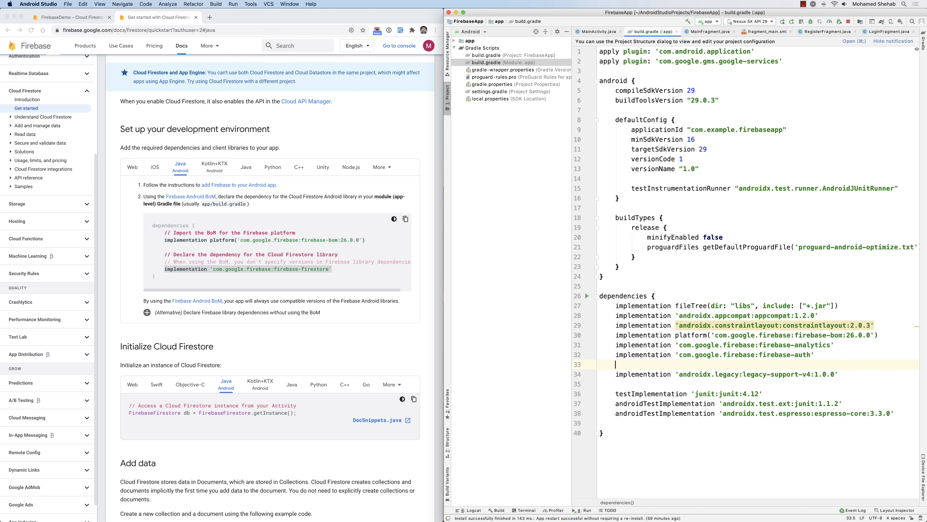
pyautogui.click(898, 40)
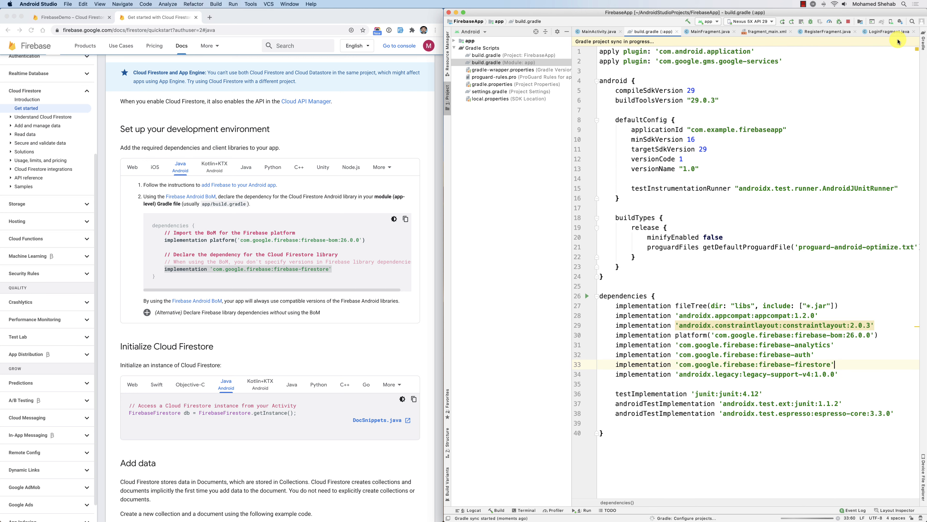
pyautogui.click(70, 17)
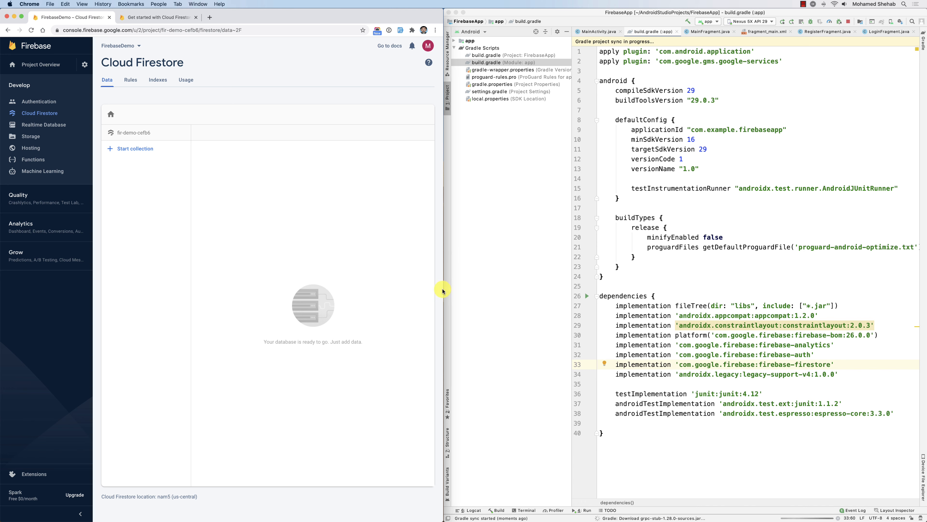
# In the Firestore Rules, delete the request.time condition and publish the open rules.
pyautogui.moveTo(445, 290); pyautogui.dragTo(584, 276)
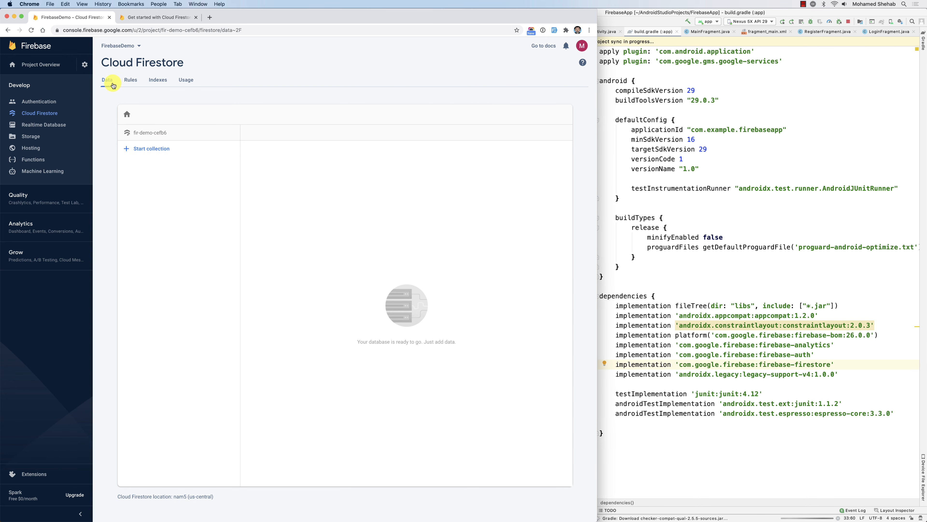
pyautogui.click(131, 80)
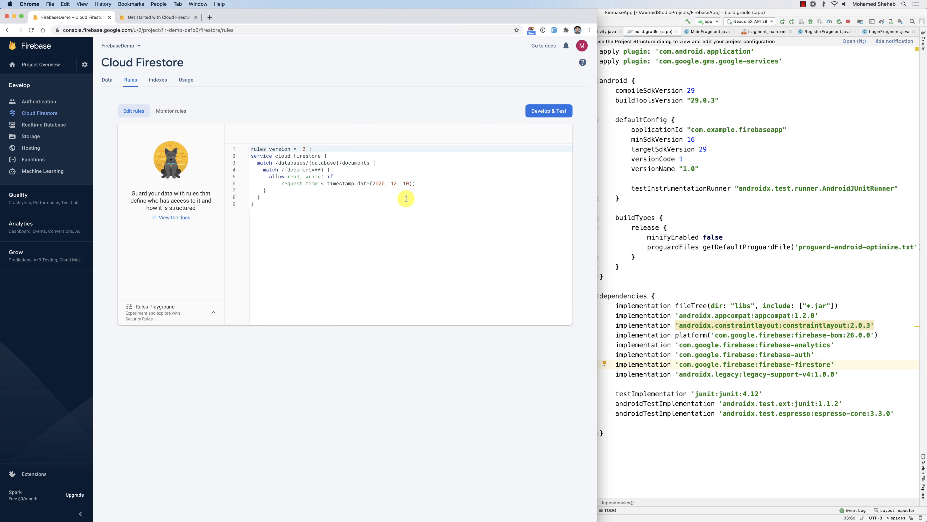
pyautogui.click(299, 183)
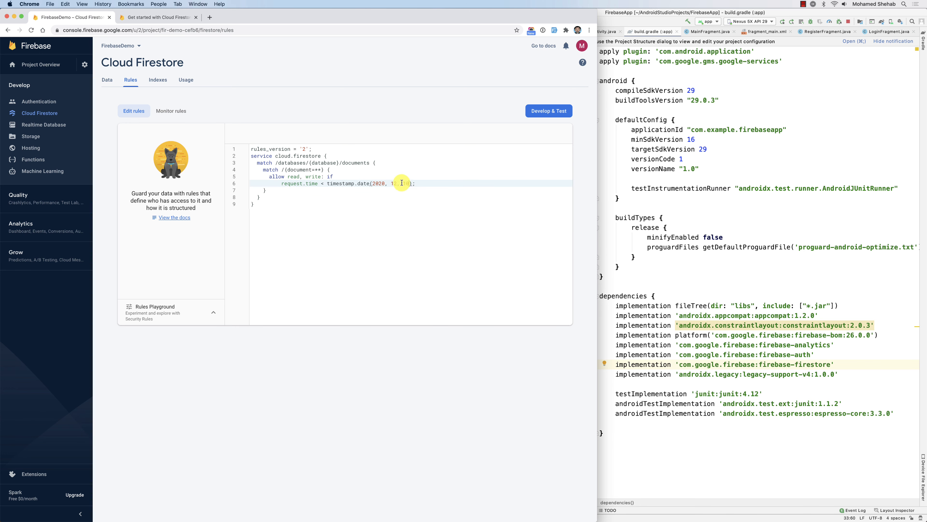
pyautogui.moveTo(401, 182); pyautogui.dragTo(385, 181)
pyautogui.click(431, 184)
pyautogui.keyDown('shift'); pyautogui.click(321, 176); pyautogui.keyUp('shift')
pyautogui.press('cmd+c')
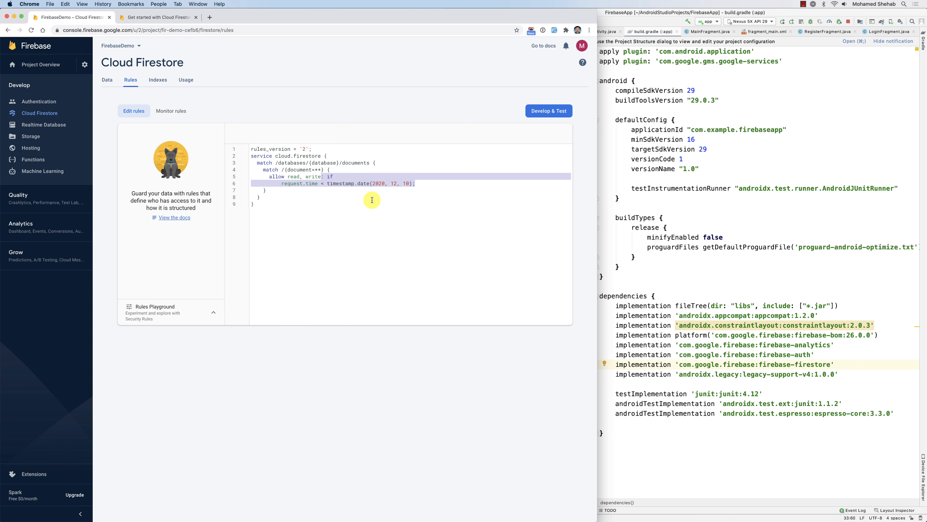
pyautogui.press('BackSpace')
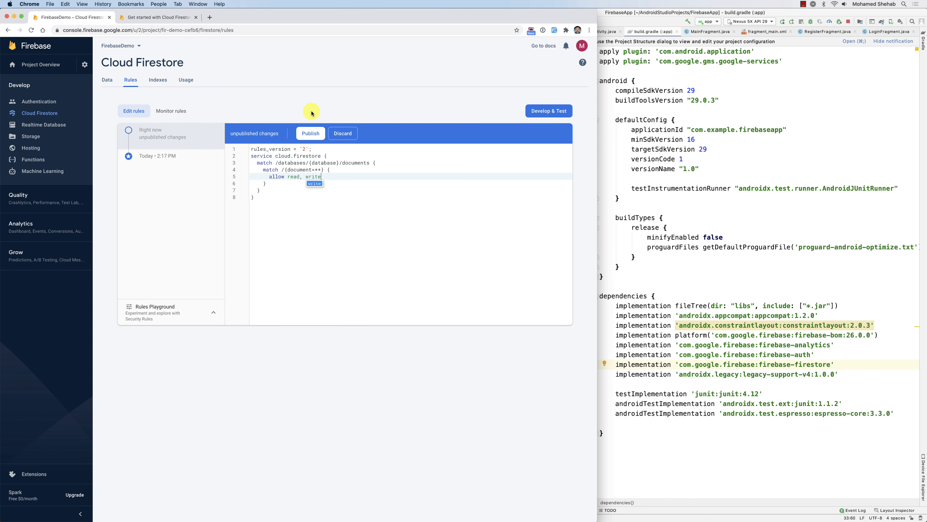
pyautogui.click(310, 133)
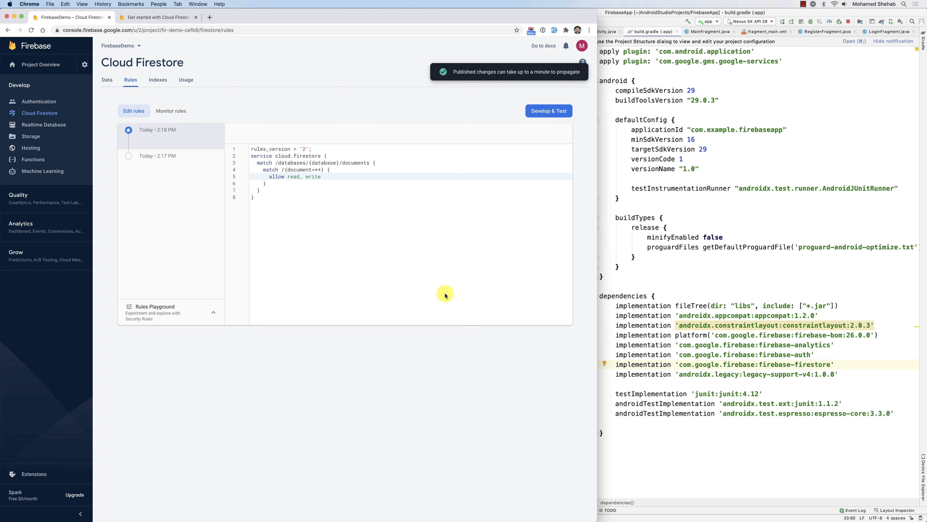
# Restore the timestamp.date(2020, 12, 10) condition, publish again, and return to the Data view.
pyautogui.click(330, 181)
pyautogui.click(333, 175)
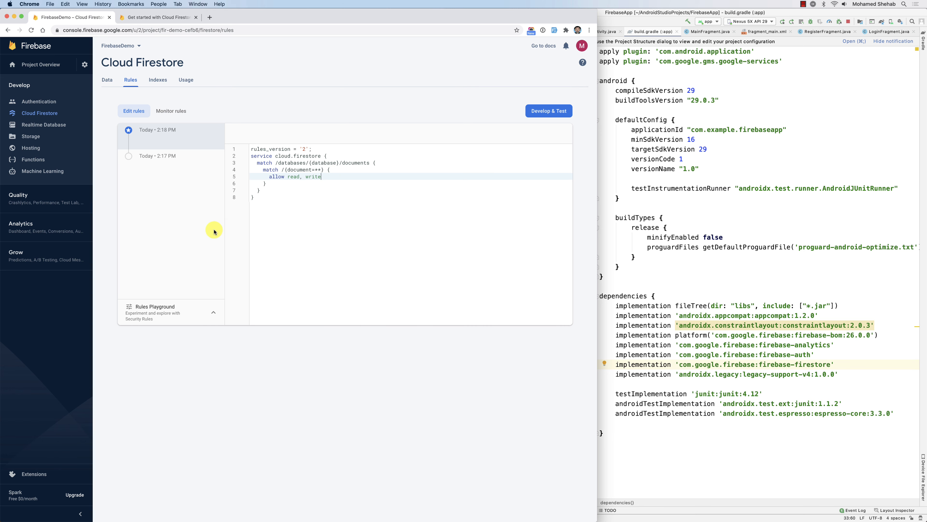
pyautogui.press('cmd+v')
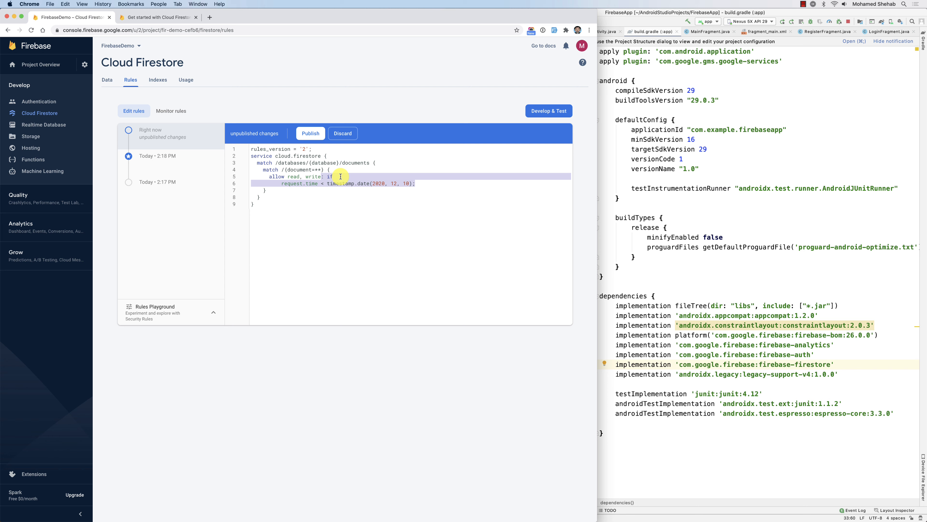
pyautogui.click(347, 131)
pyautogui.click(306, 133)
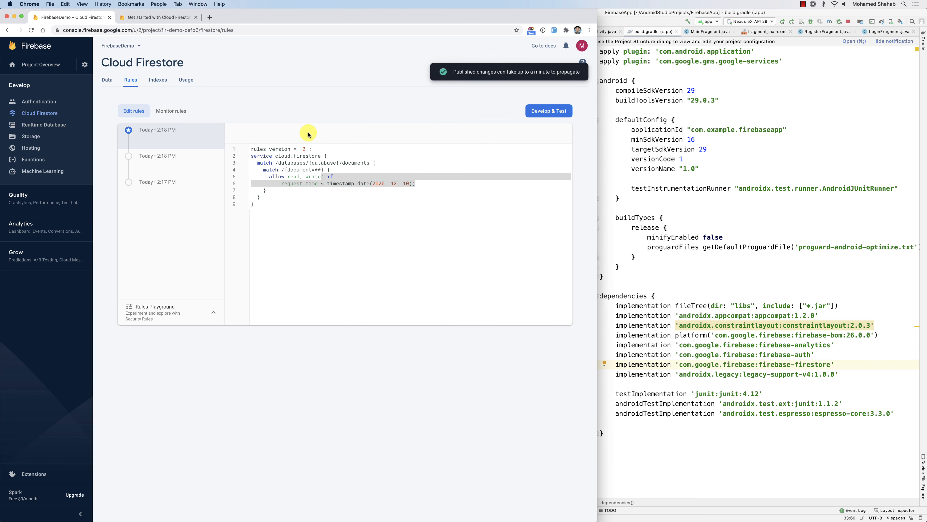
pyautogui.click(369, 197)
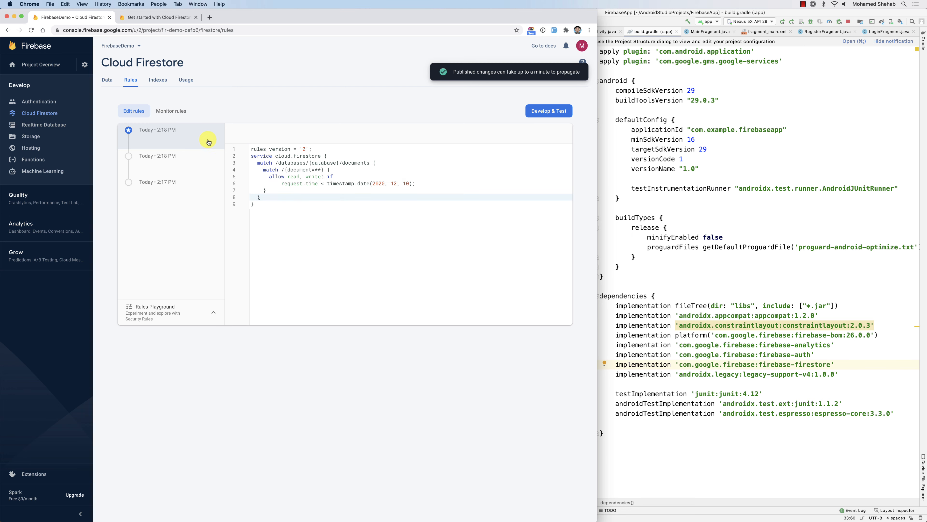
pyautogui.click(106, 80)
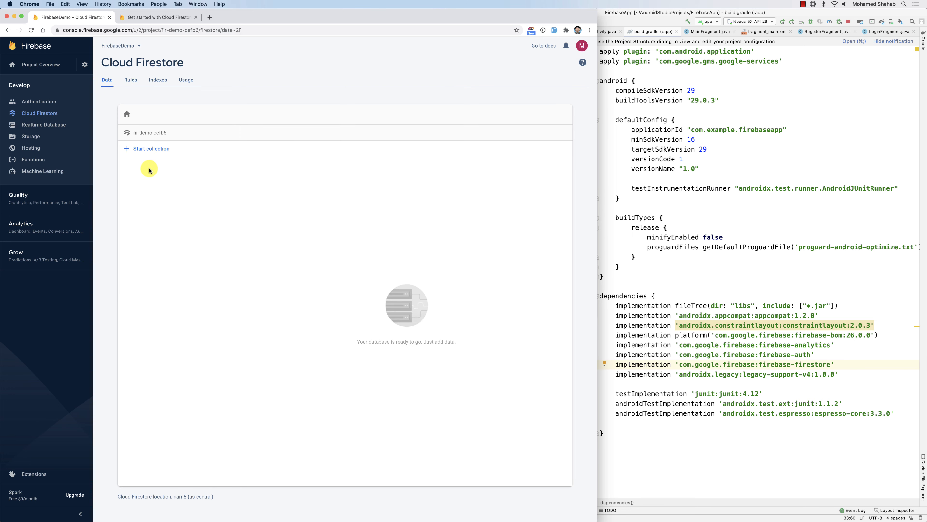
# Start a 'notes' collection whose first document uses an auto-generated ID.
pyautogui.click(144, 153)
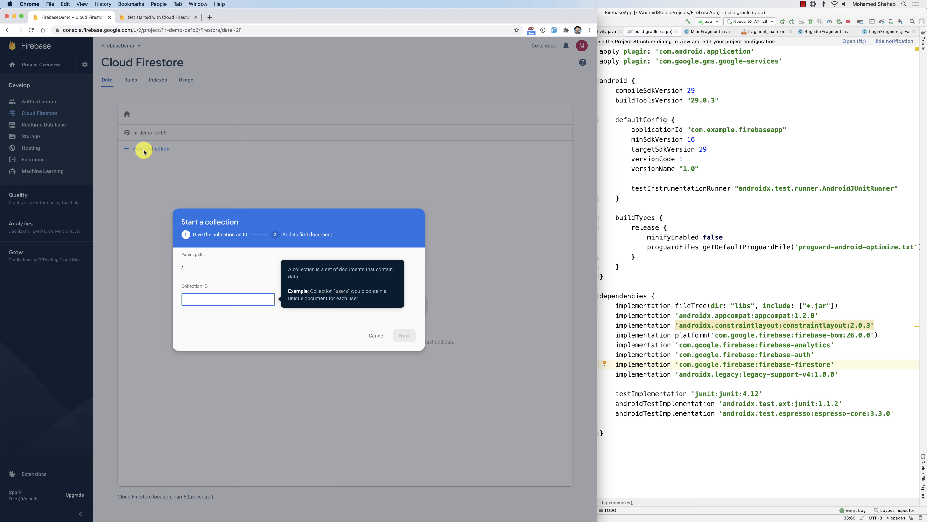
pyautogui.write('notes')
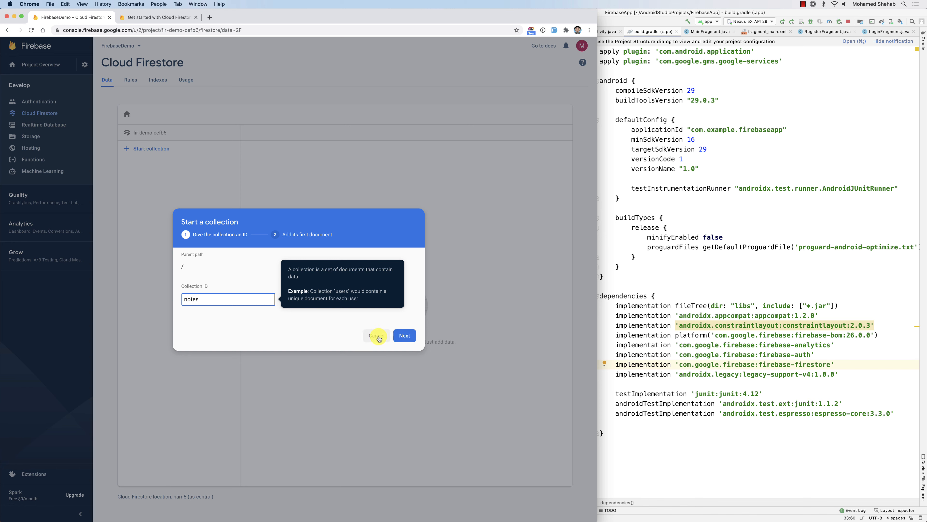
pyautogui.click(403, 337)
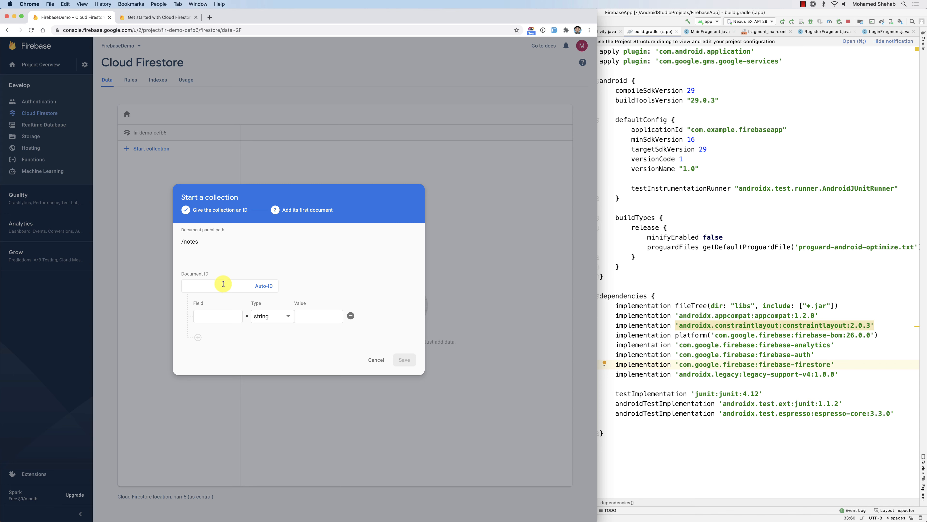
pyautogui.click(265, 290)
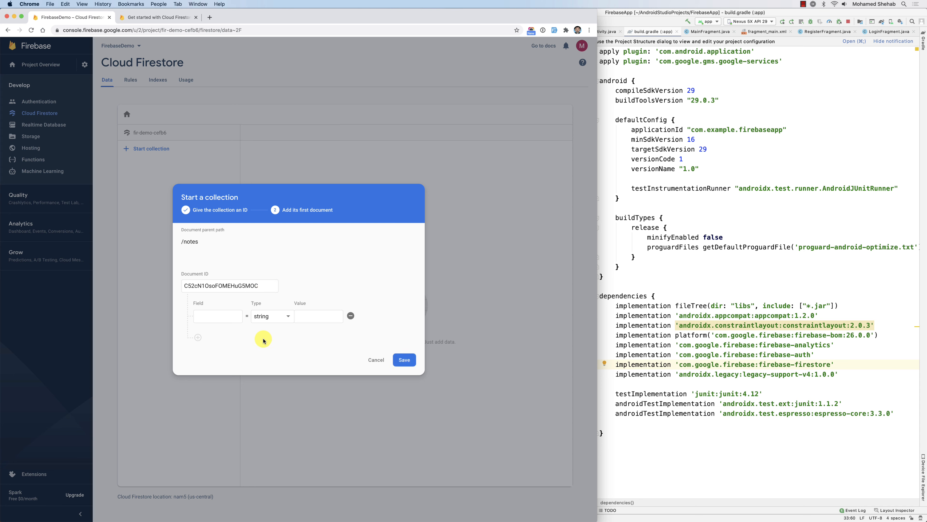
# Give the document note = 'Hello World' and boolean isActive = true, then save.
pyautogui.click(221, 316)
pyautogui.write('te')
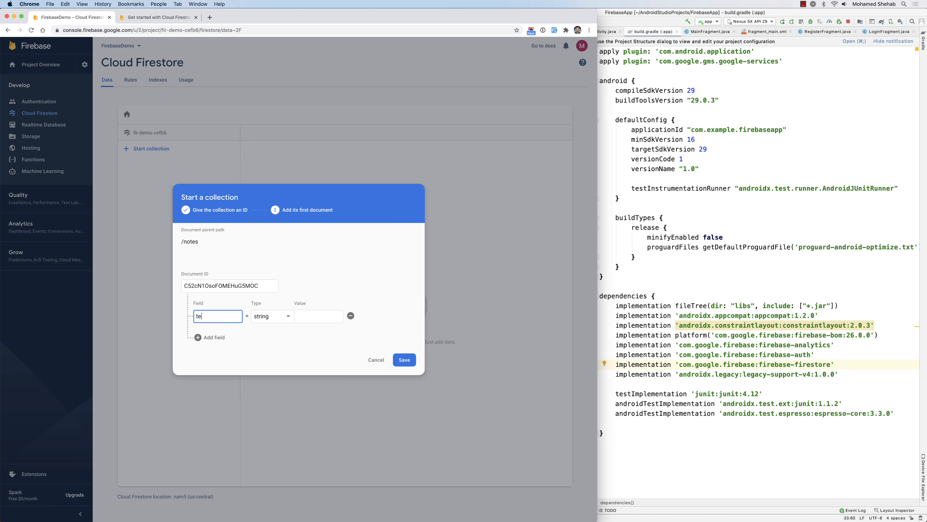
pyautogui.write('note')
pyautogui.click(303, 316)
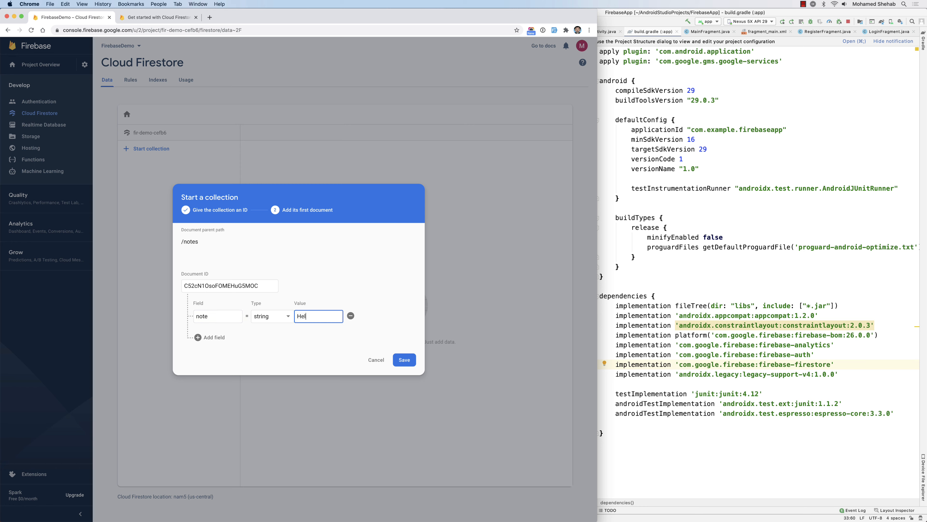
pyautogui.write('Hello World')
pyautogui.click(199, 337)
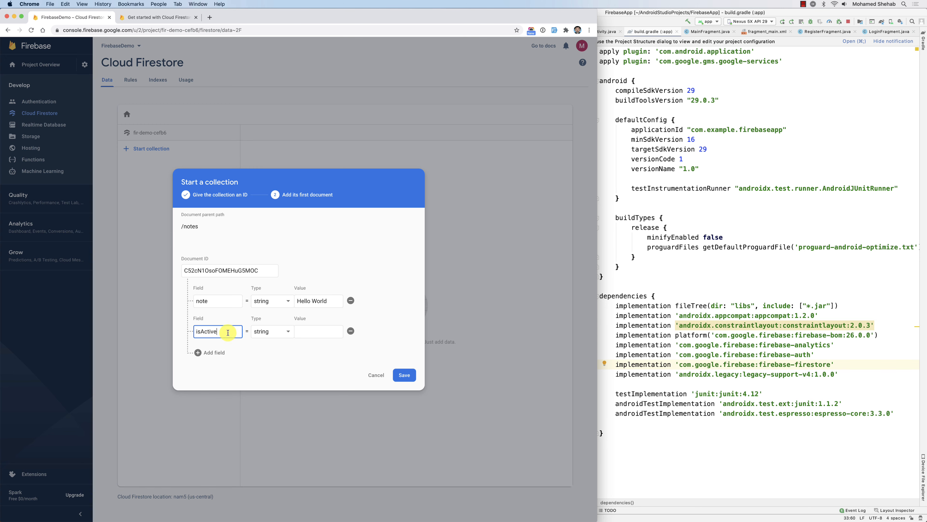
pyautogui.write('isActive')
pyautogui.click(270, 331)
pyautogui.click(278, 357)
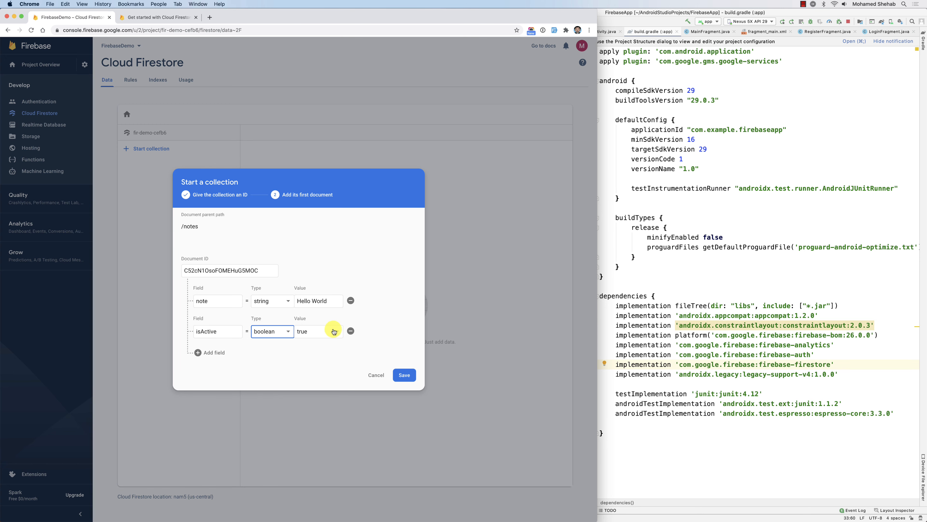
pyautogui.click(404, 376)
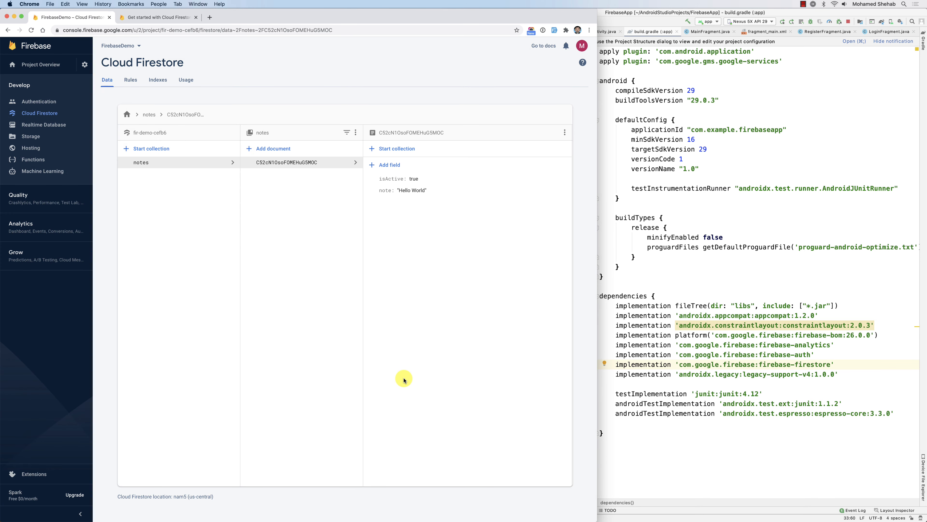
# Begin a 'user' collection with an auto-ID document and 'name' field, then cancel and restart.
pyautogui.click(141, 163)
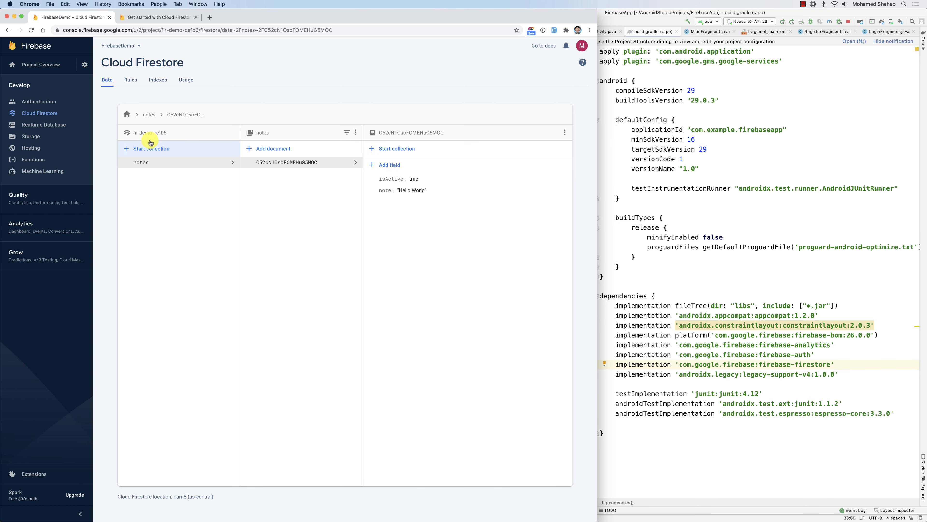
pyautogui.click(146, 153)
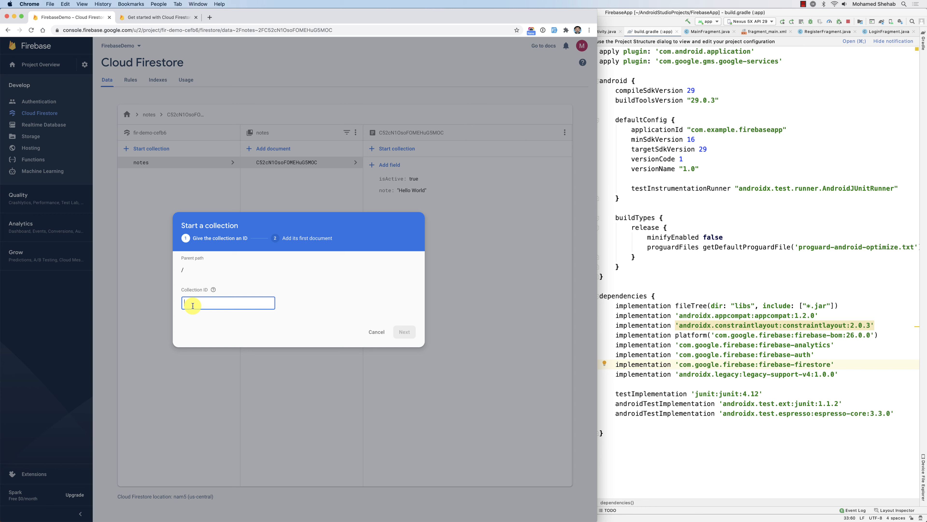
pyautogui.write('users')
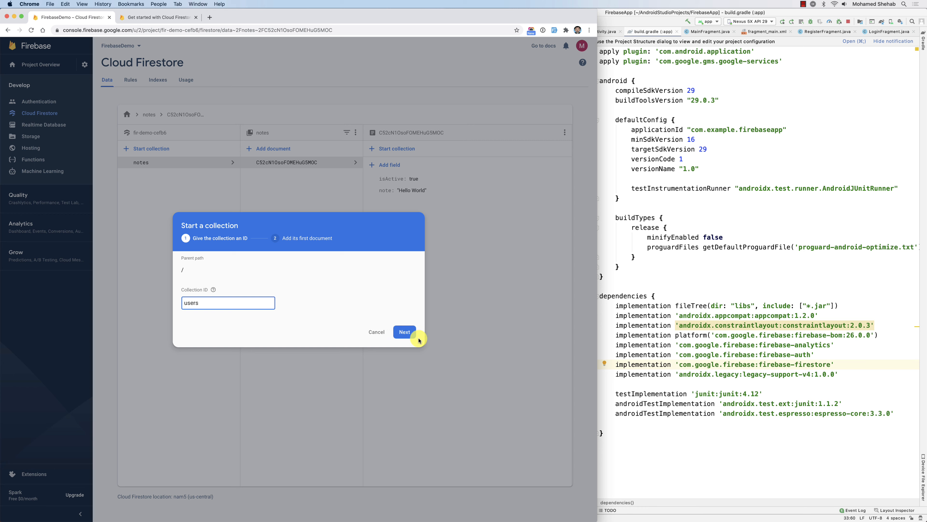
pyautogui.click(405, 331)
pyautogui.click(245, 283)
pyautogui.click(263, 283)
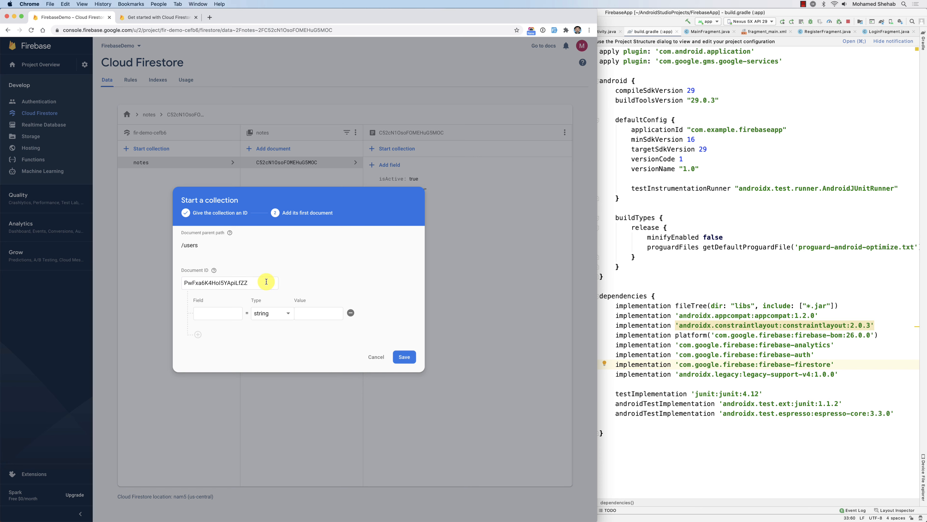
pyautogui.click(219, 313)
pyautogui.write('name')
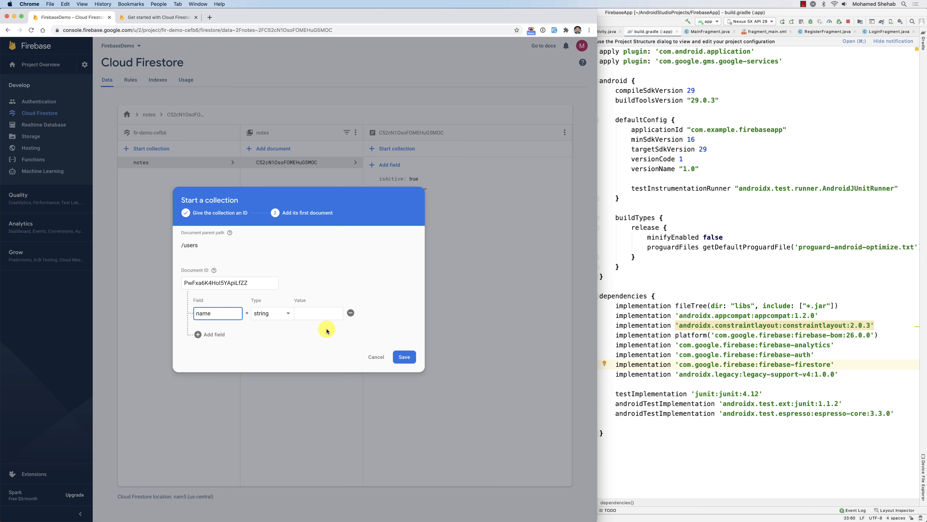
pyautogui.click(376, 357)
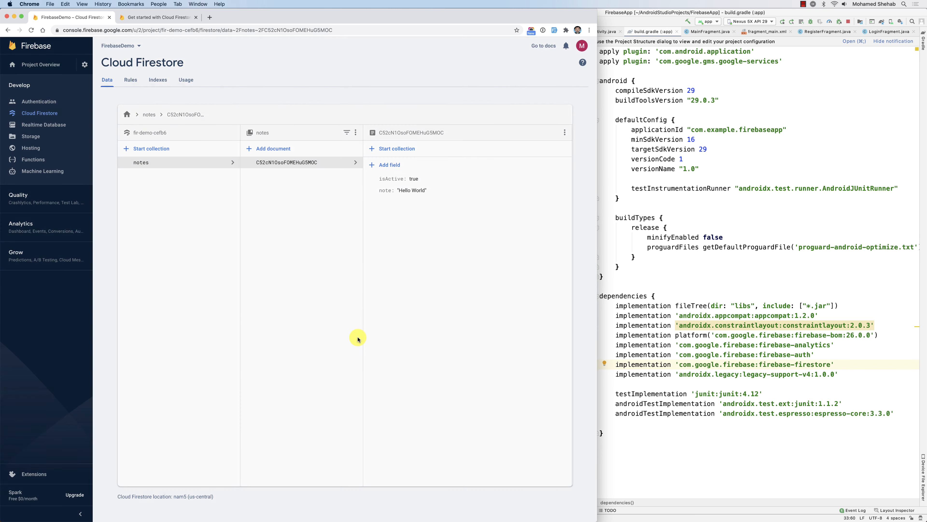
pyautogui.click(136, 152)
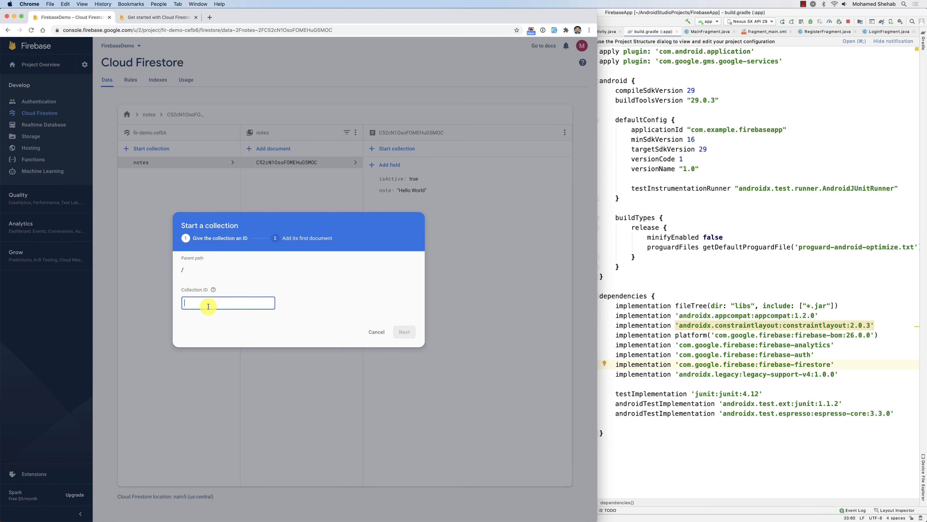
# Start a 'contacts' collection whose first document has a string name field with the contact's name.
pyautogui.write('con')
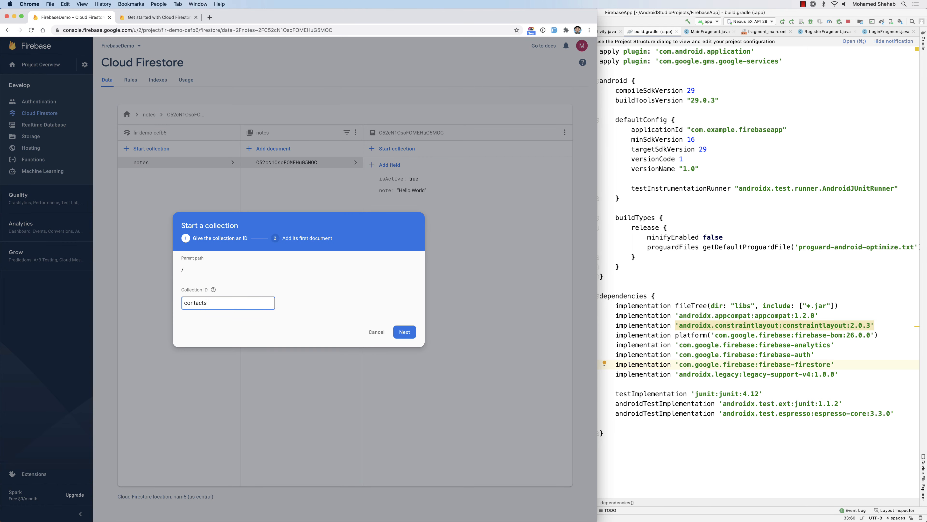
pyautogui.write('tacts')
pyautogui.click(405, 331)
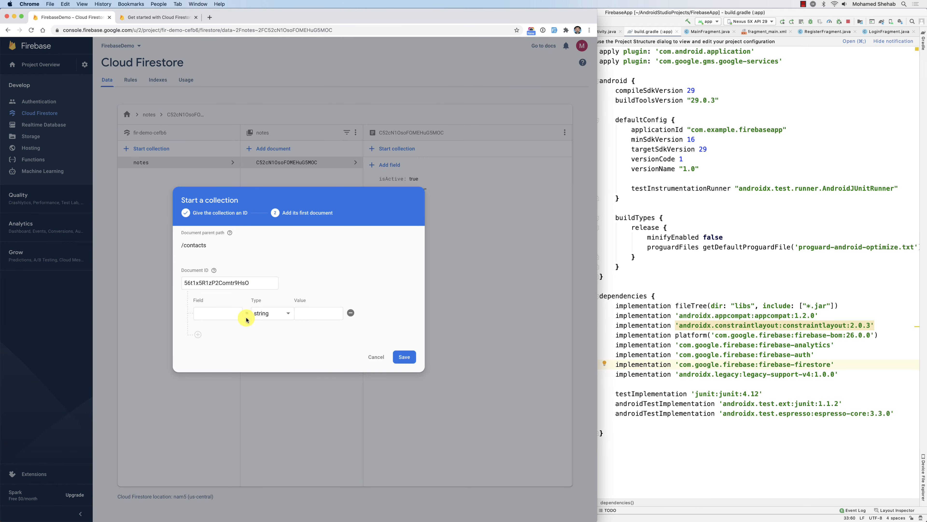
pyautogui.click(217, 312)
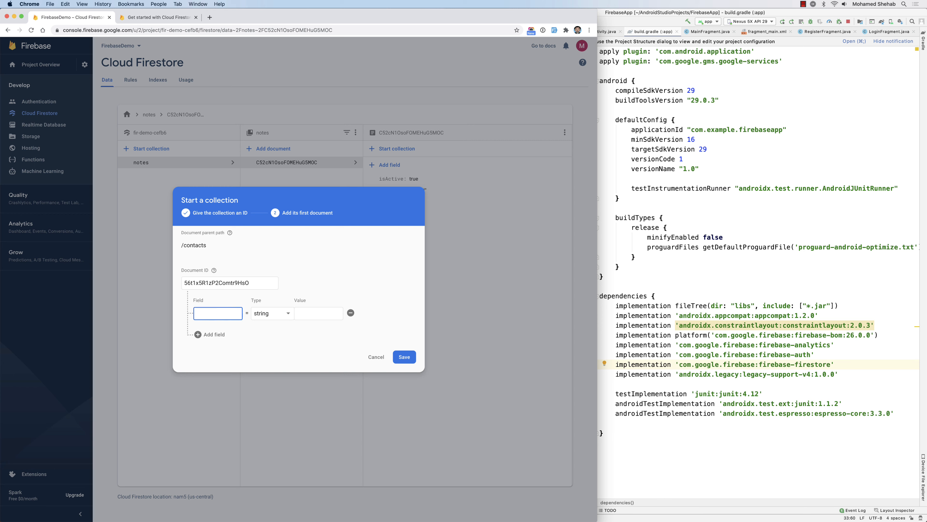
pyautogui.write('name')
pyautogui.click(300, 315)
pyautogui.write('b Smith')
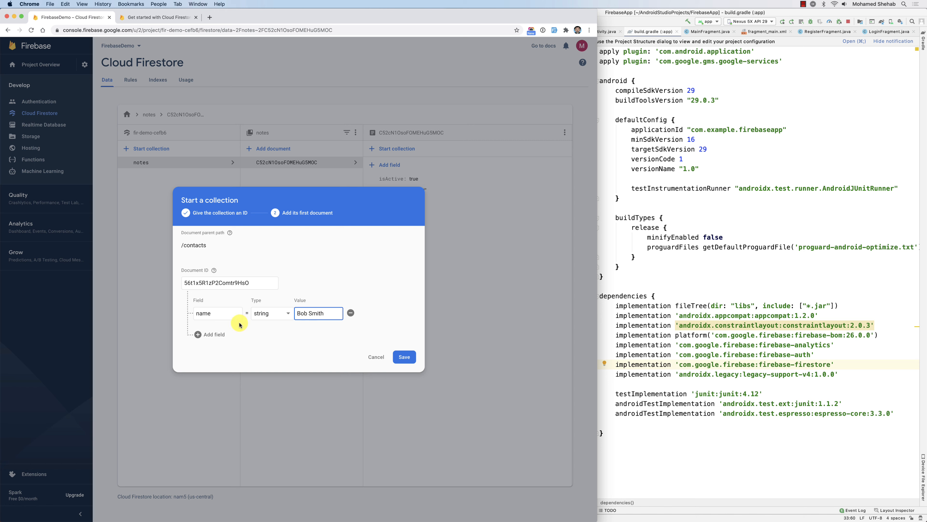
# Add a string 'cell' field holding the contact's phone number and save the document.
pyautogui.click(208, 334)
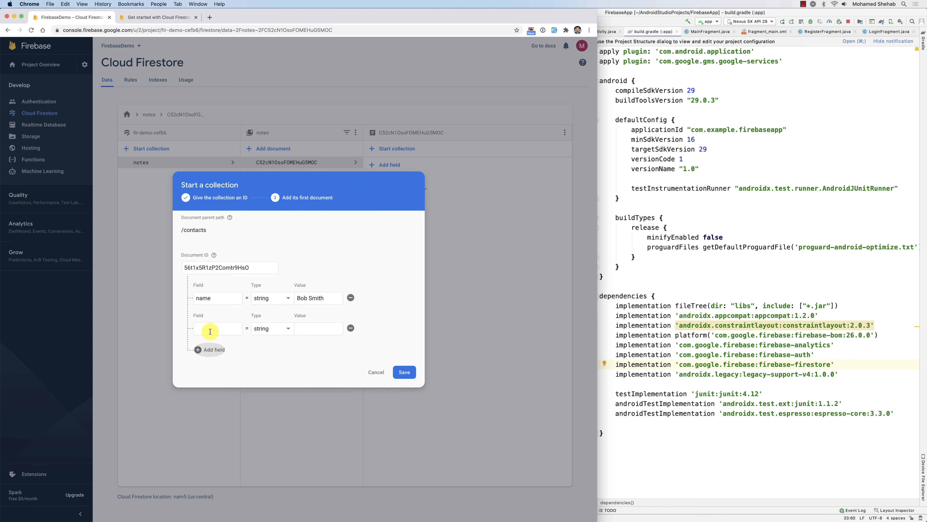
pyautogui.click(249, 331)
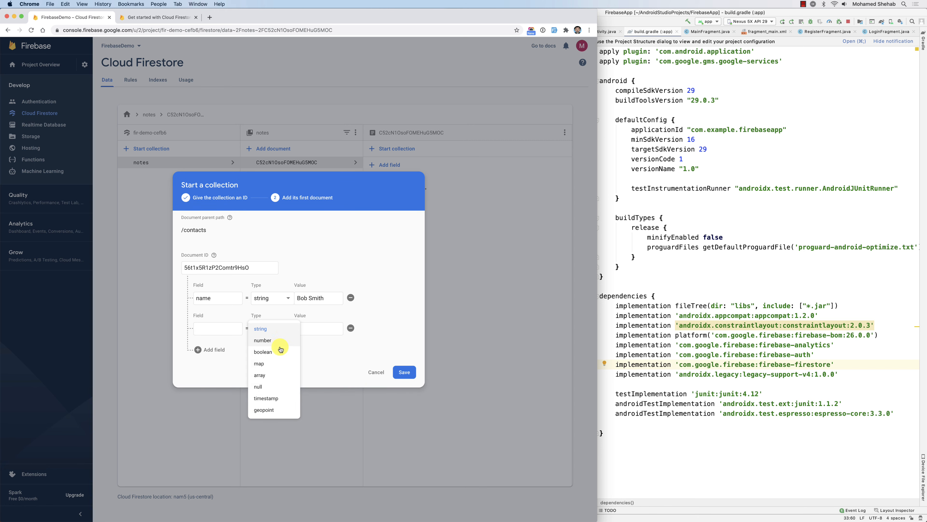
pyautogui.click(218, 332)
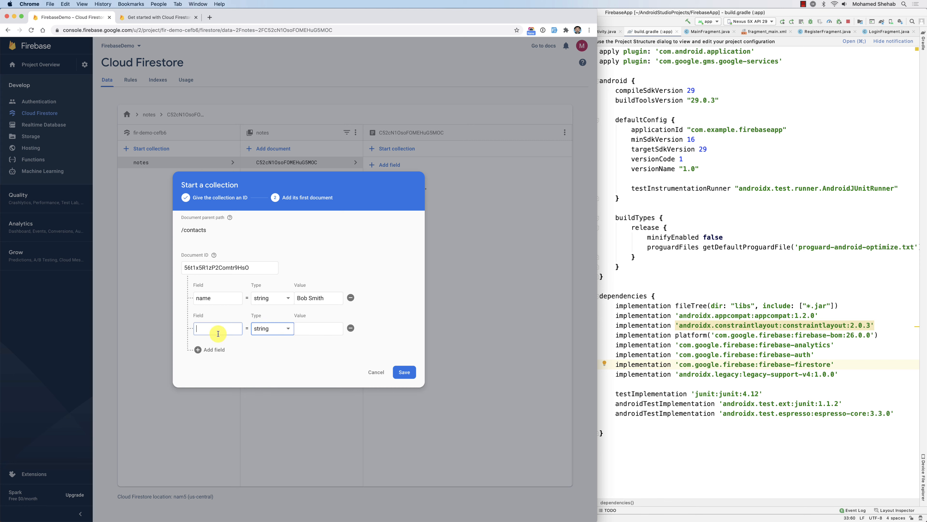
pyautogui.click(218, 333)
pyautogui.write('cell')
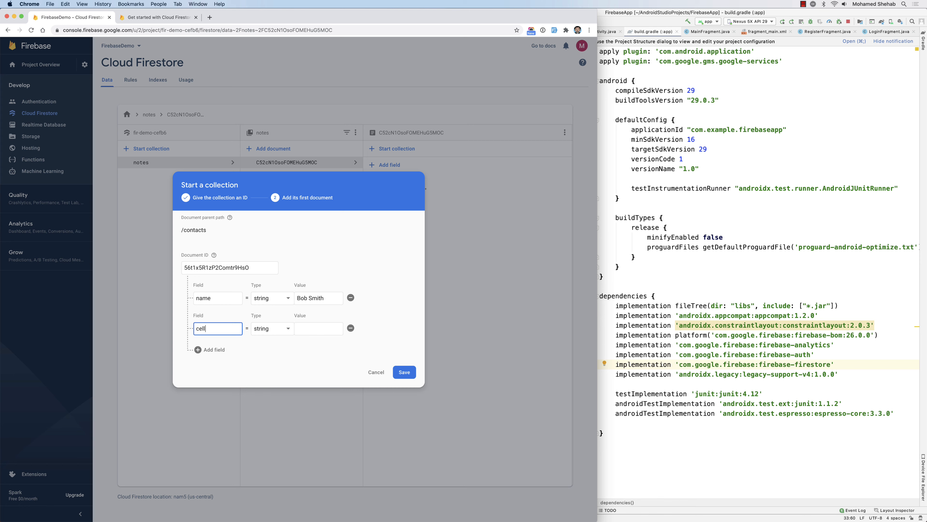
pyautogui.click(336, 333)
pyautogui.write('111')
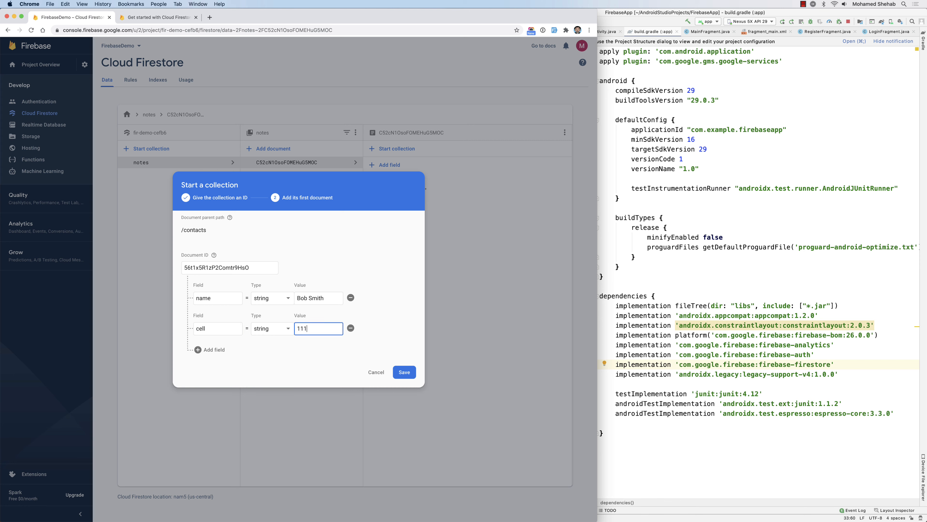
pyautogui.write('-111-1111')
pyautogui.click(404, 372)
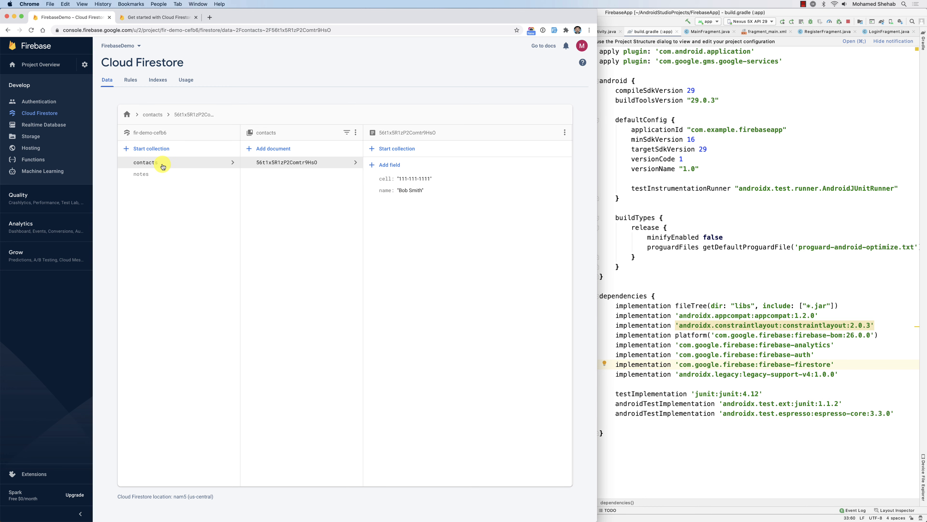
pyautogui.click(152, 175)
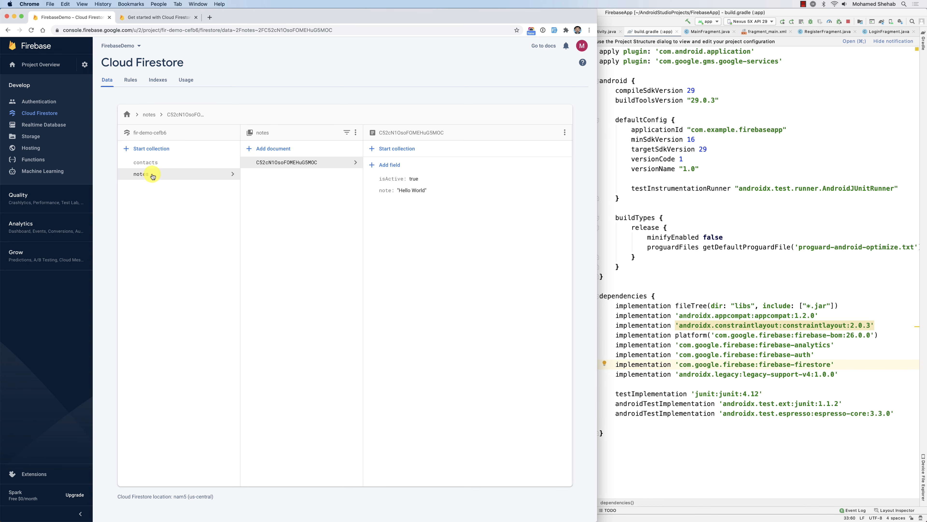
# Add an auto-ID document to notes with a note field set to 'Test Note'.
pyautogui.click(275, 150)
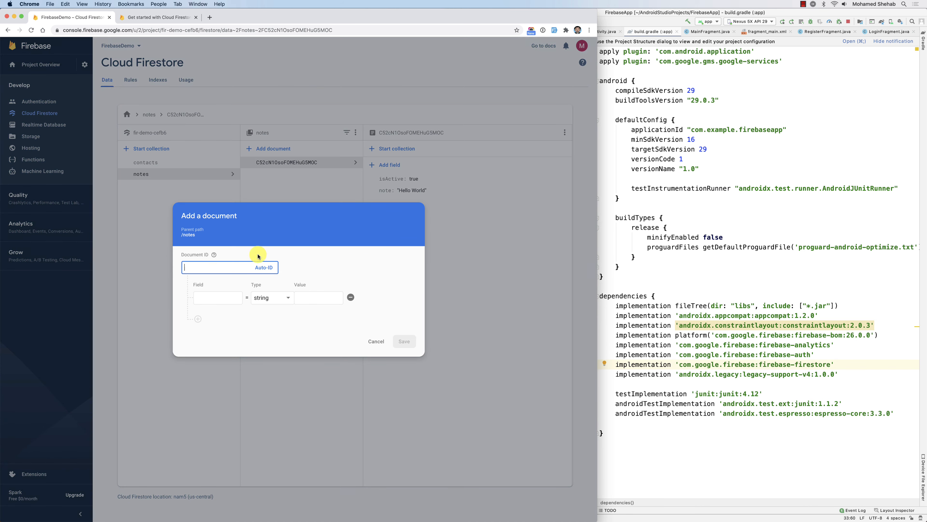
pyautogui.click(278, 270)
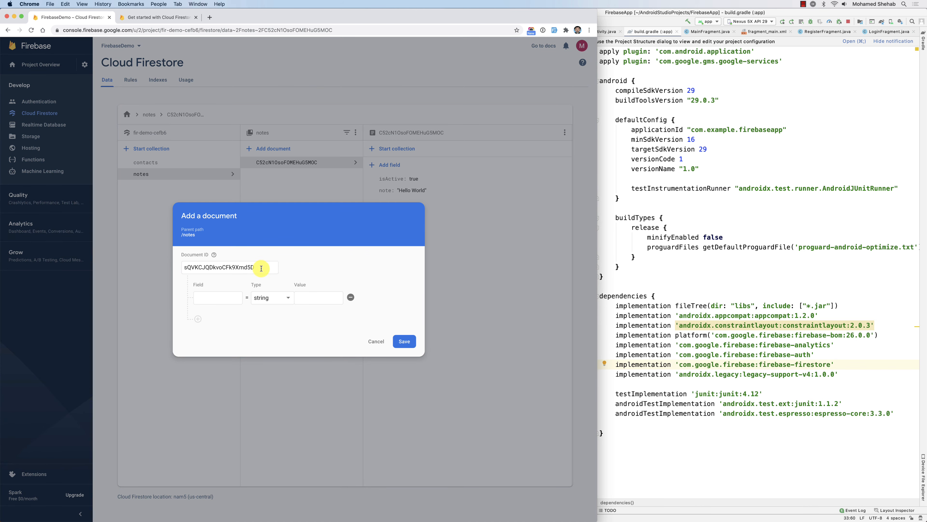
pyautogui.click(221, 297)
pyautogui.write('note')
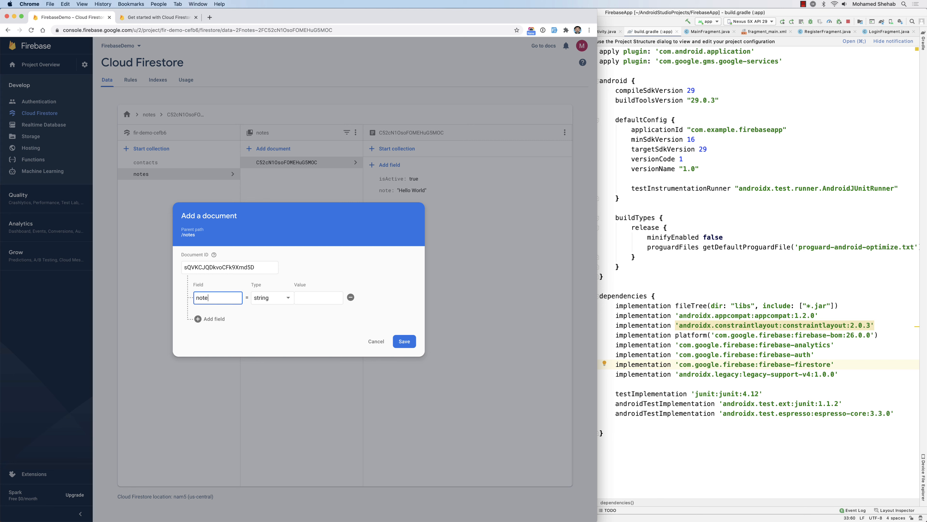
pyautogui.press('Tab')
pyautogui.press('Tab')
# Add boolean isActive = true, save, and review the notes and contacts documents.
pyautogui.click(210, 319)
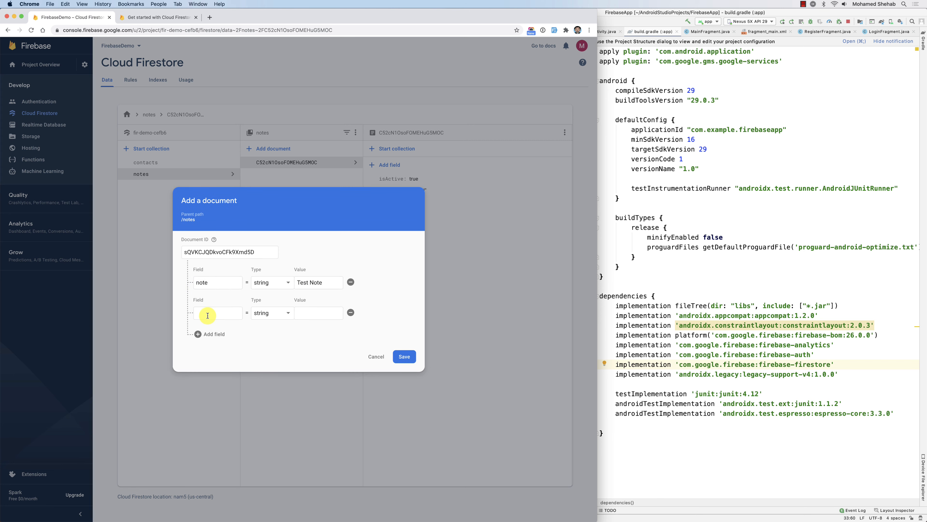
pyautogui.write('isActive')
pyautogui.click(261, 313)
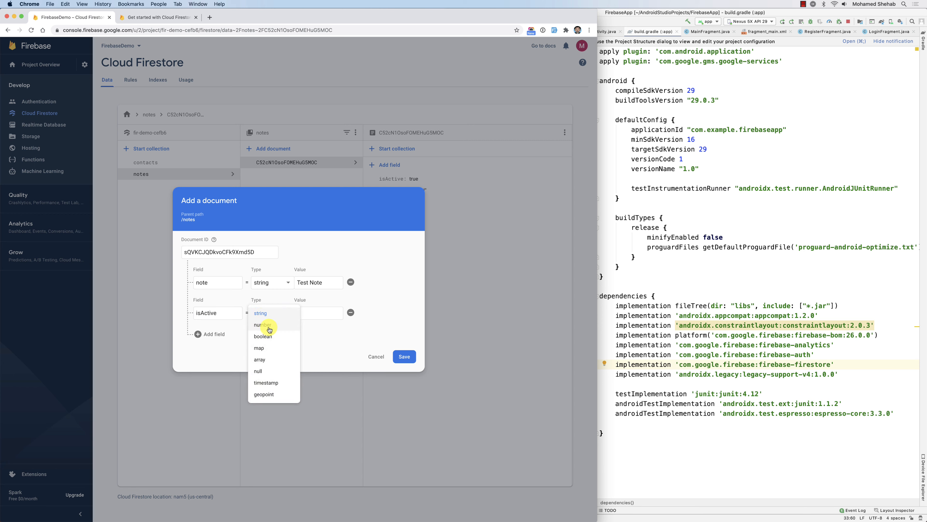
pyautogui.click(272, 337)
pyautogui.click(404, 357)
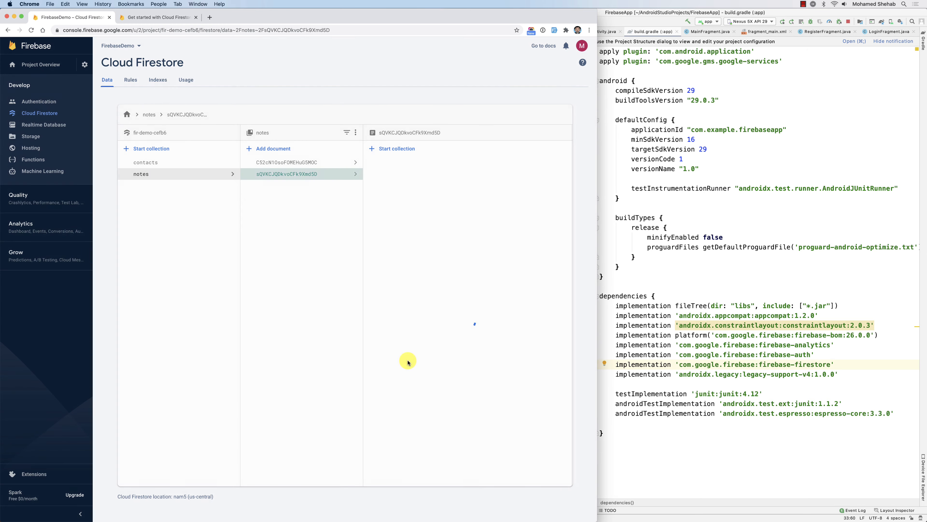
pyautogui.click(288, 165)
pyautogui.click(293, 175)
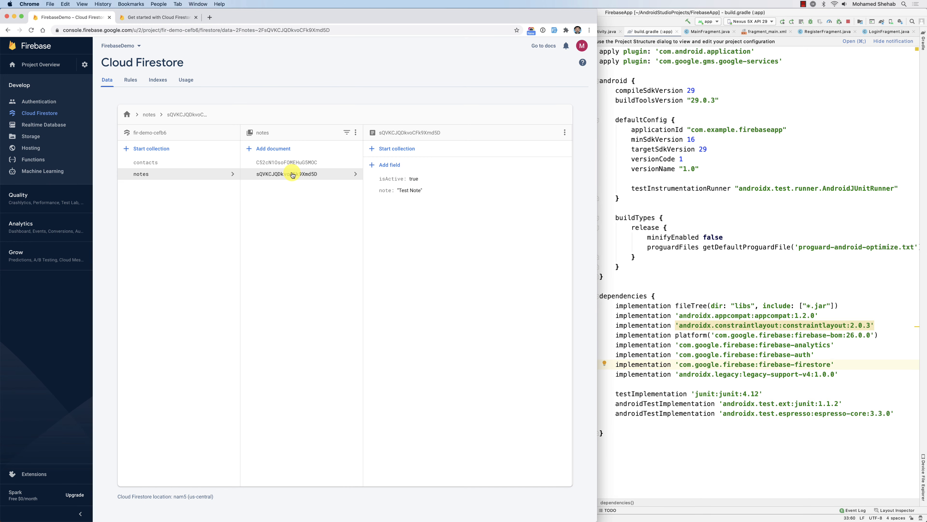
pyautogui.click(184, 164)
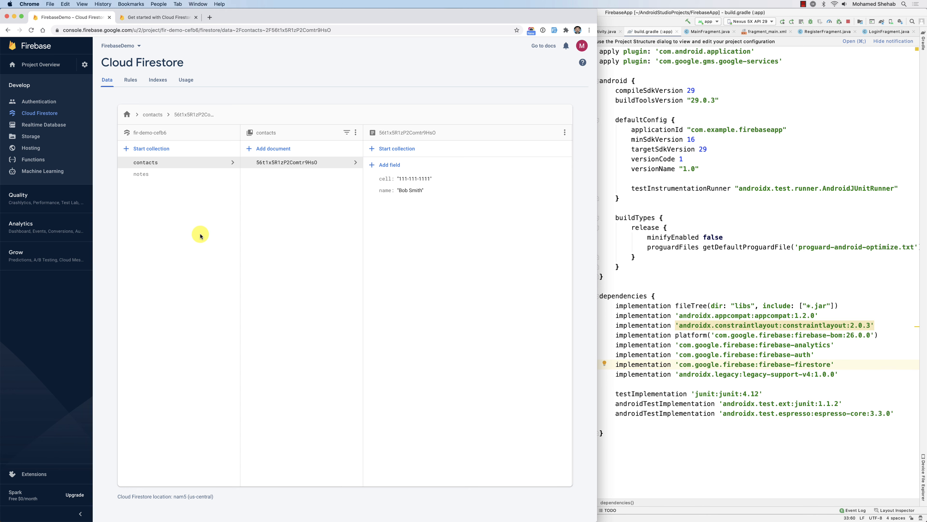
# Show the Firestore getting-started guide and select the firebase-firestore line in build.gradle.
pyautogui.click(775, 315)
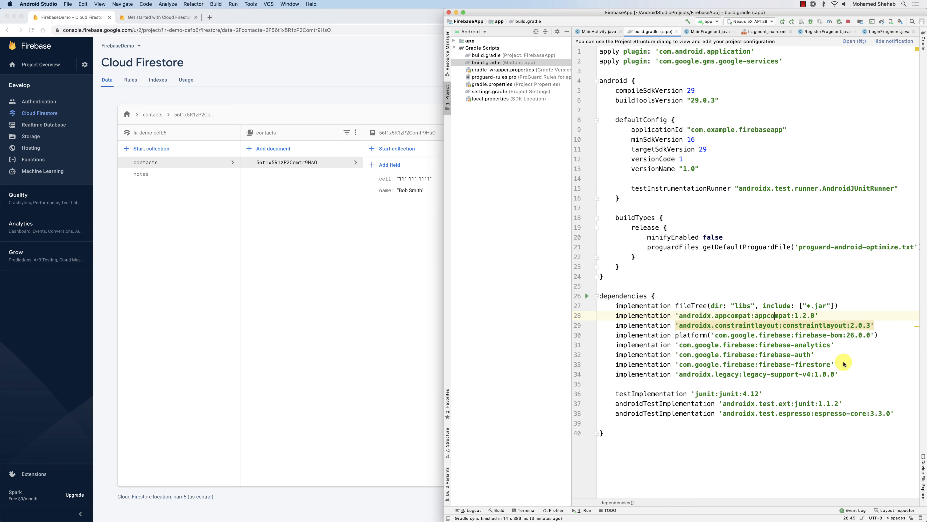
pyautogui.click(183, 21)
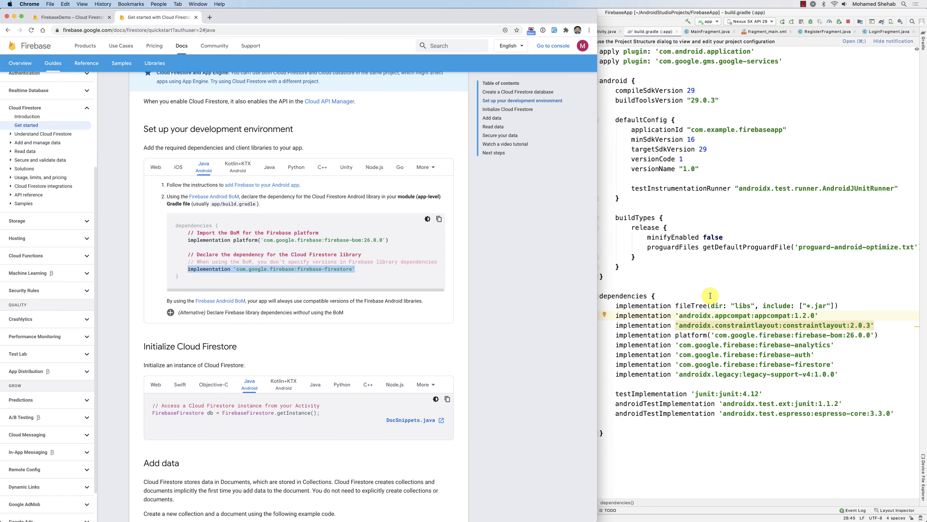
pyautogui.click(786, 335)
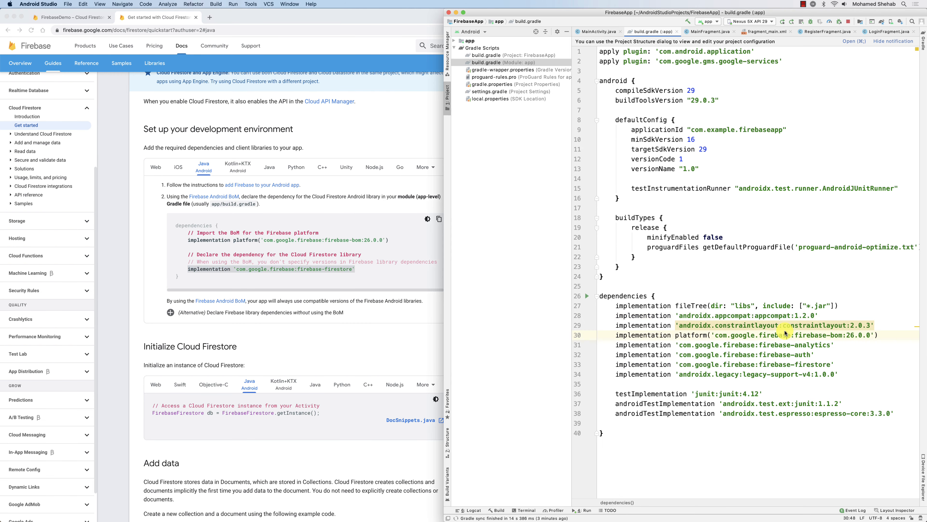
pyautogui.click(833, 352)
pyautogui.moveTo(847, 364); pyautogui.dragTo(620, 364)
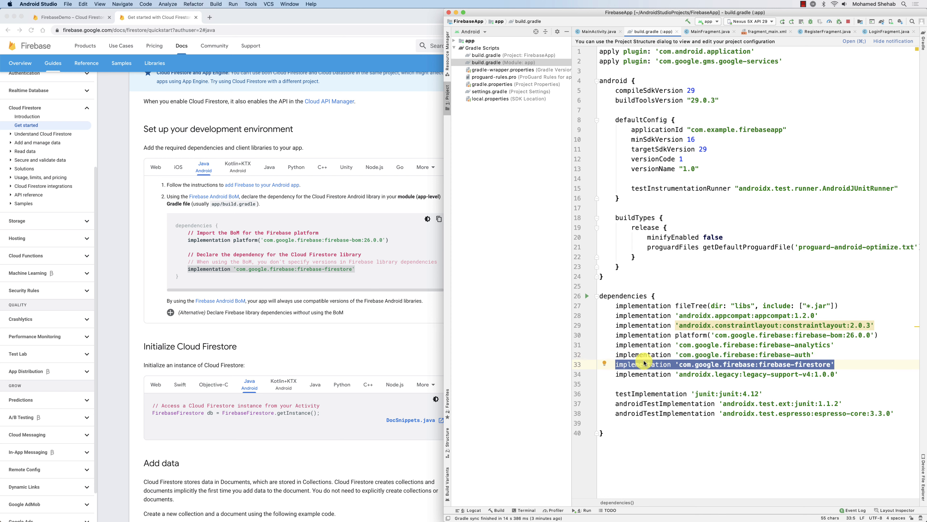